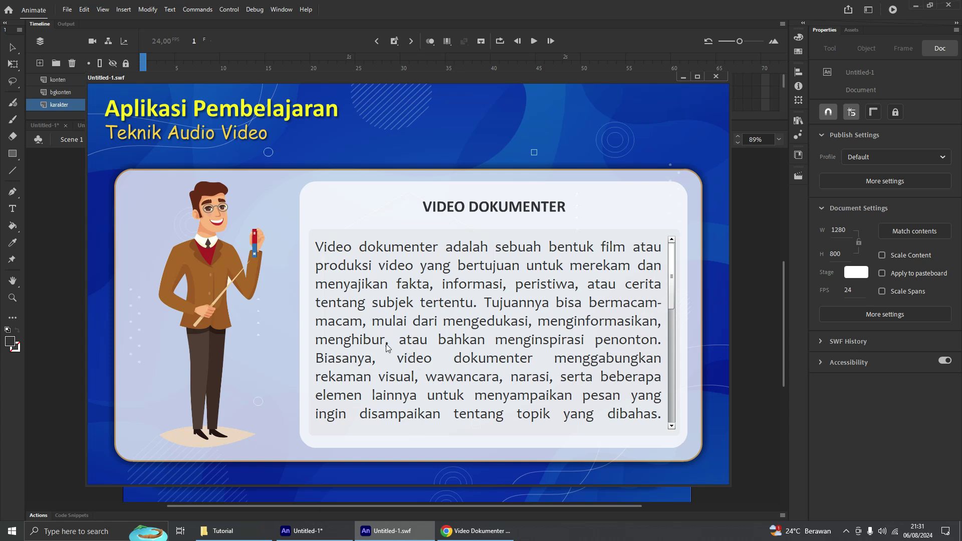
Check how the VIDEO DOKUMENTER text scrolls in the movie preview, and close the preview
scroll(399, 365, "down", 3)
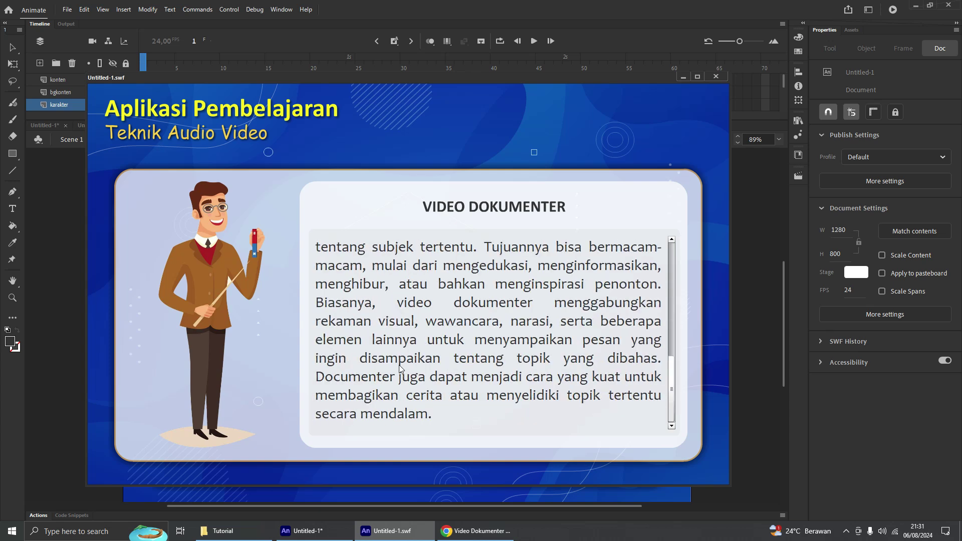
scroll(449, 346, "up", 3)
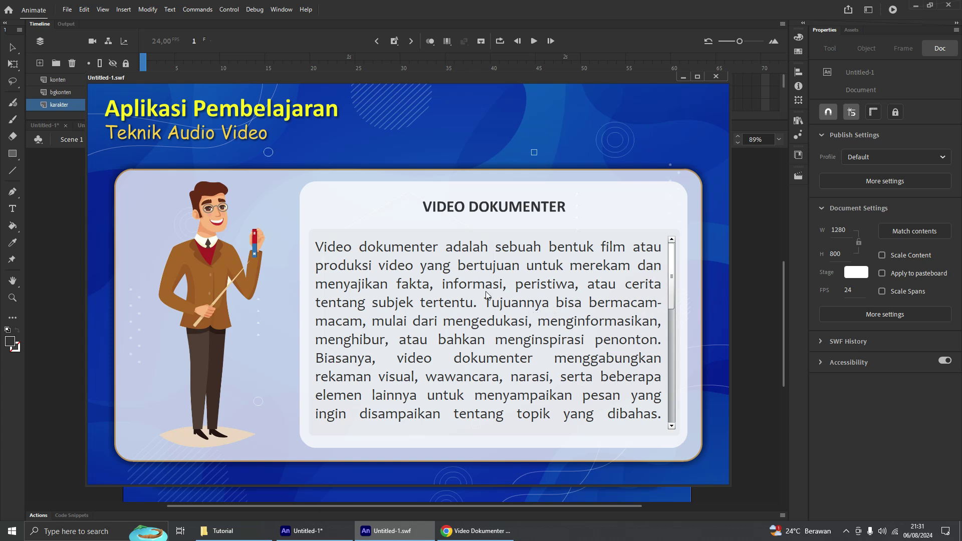
left_click(715, 76)
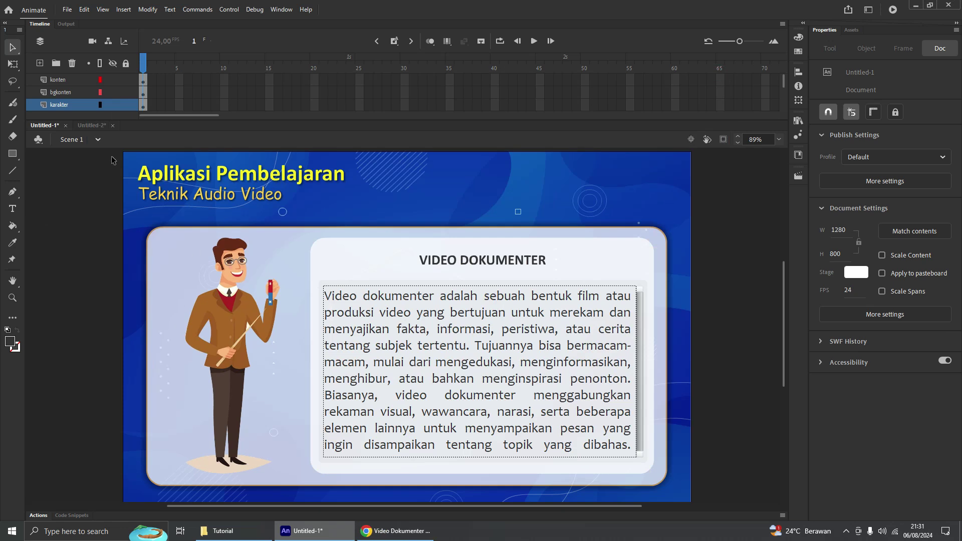
In the Untitled-2 document, add a new layer above karakter and name it konten
left_click(91, 126)
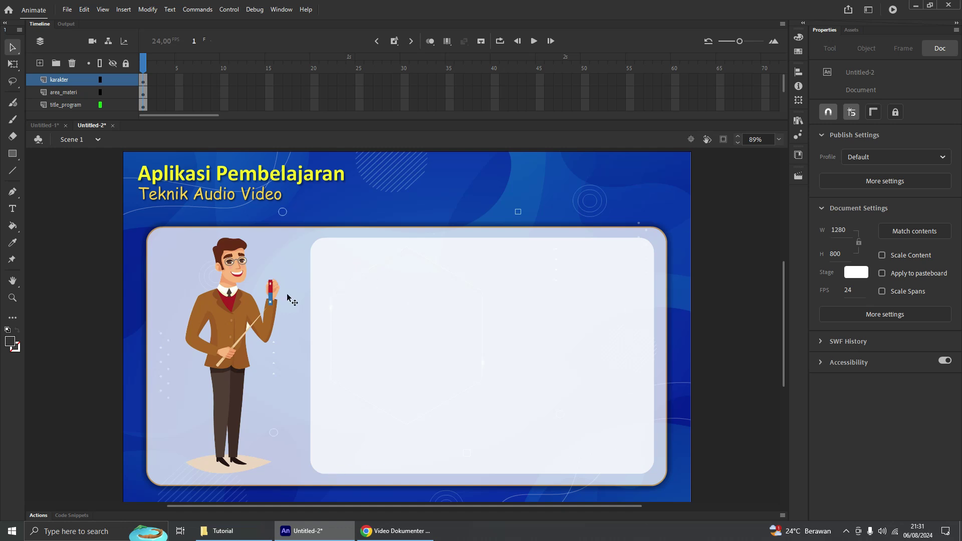
left_click(39, 64)
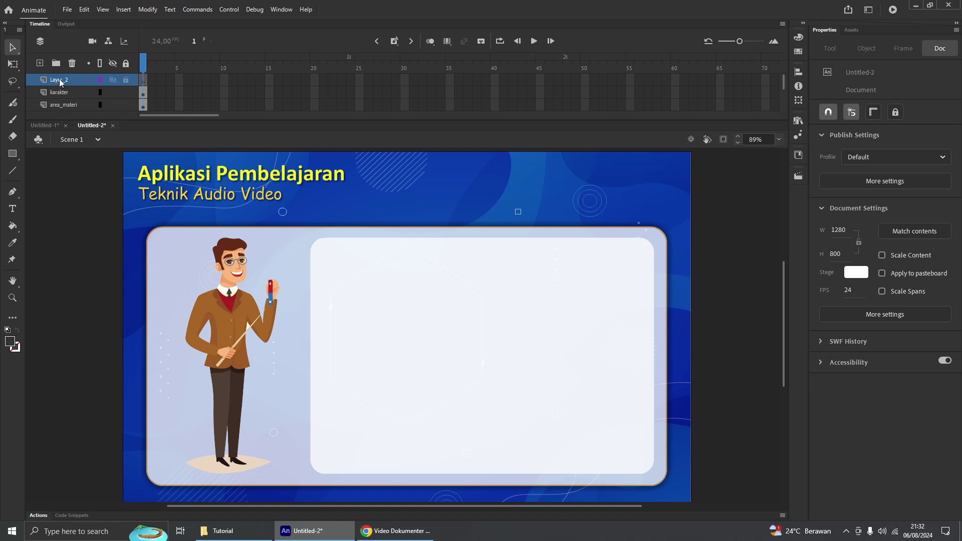
double_click(59, 81)
type("konten")
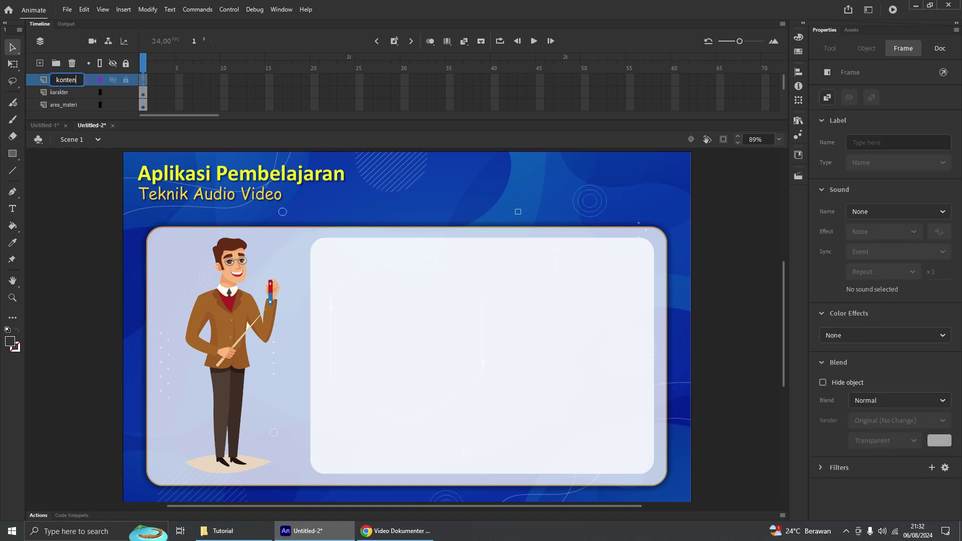
key("Return")
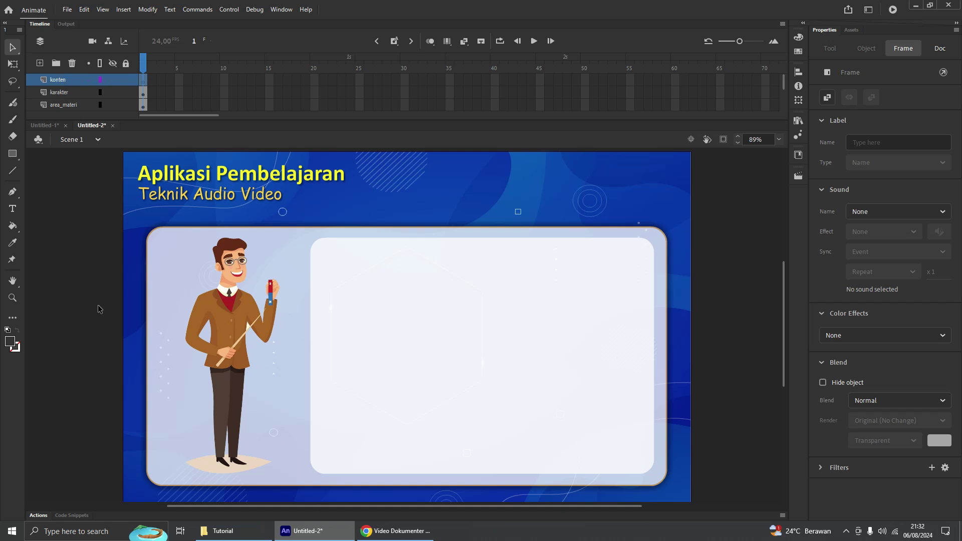
Draw a Dynamic Text field about 689 px wide and 36 px high across the upper part of the white panel
left_click(13, 209)
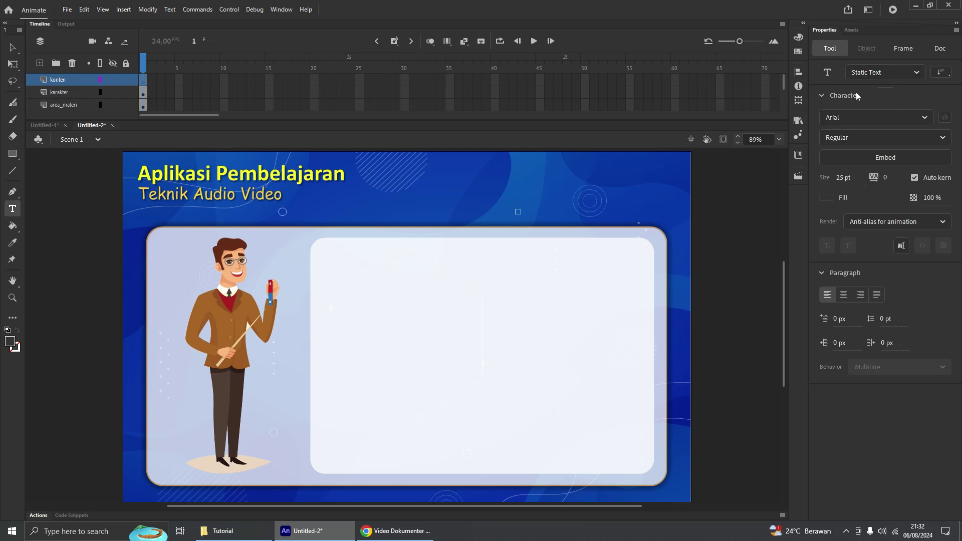
left_click(916, 73)
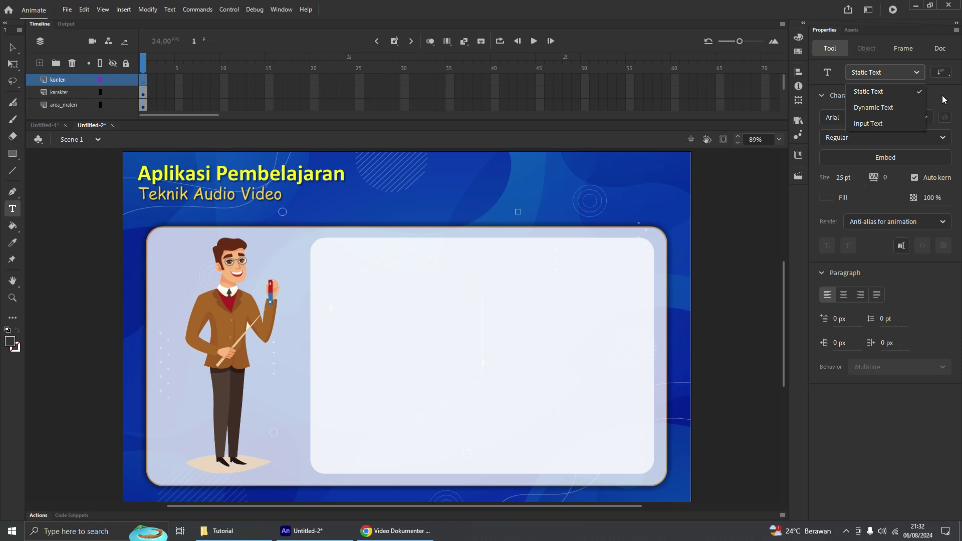
left_click(791, 145)
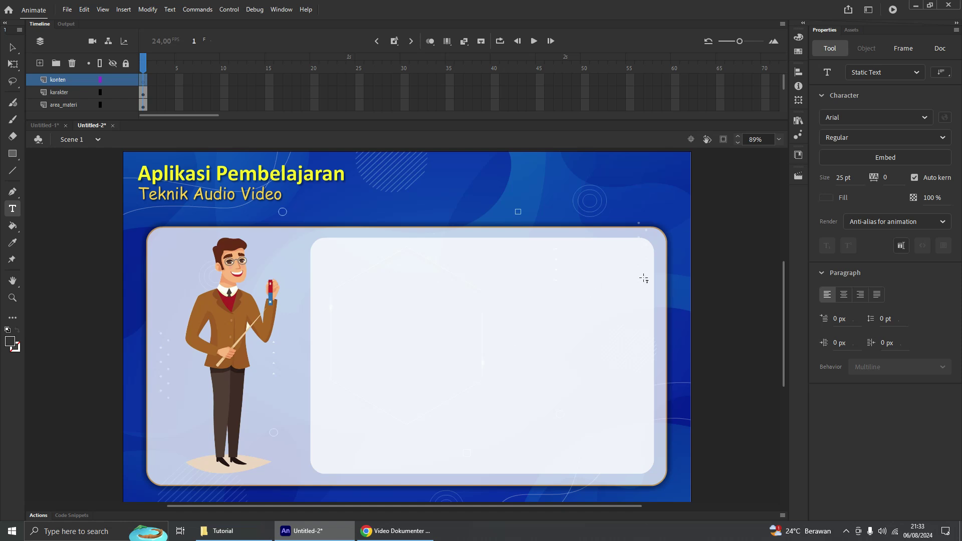
left_click(912, 75)
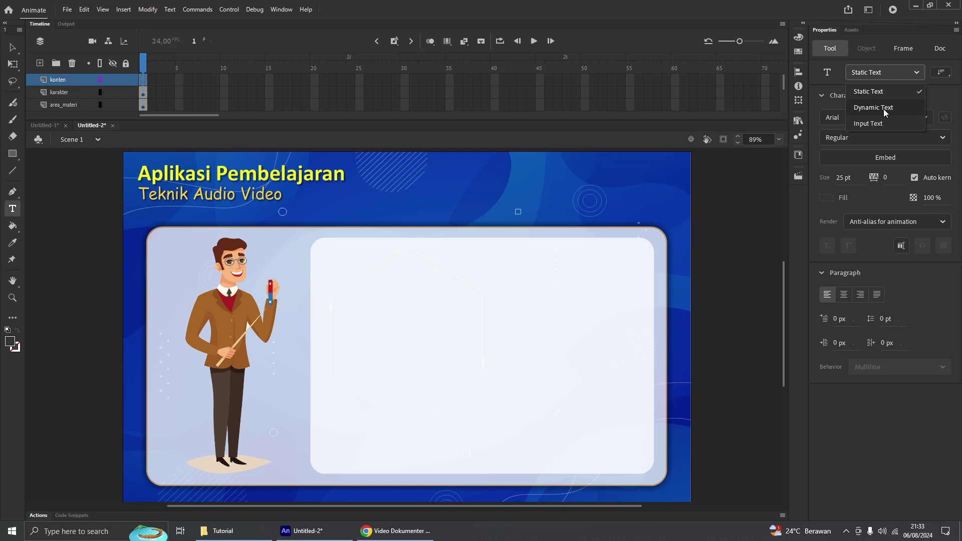
left_click(885, 108)
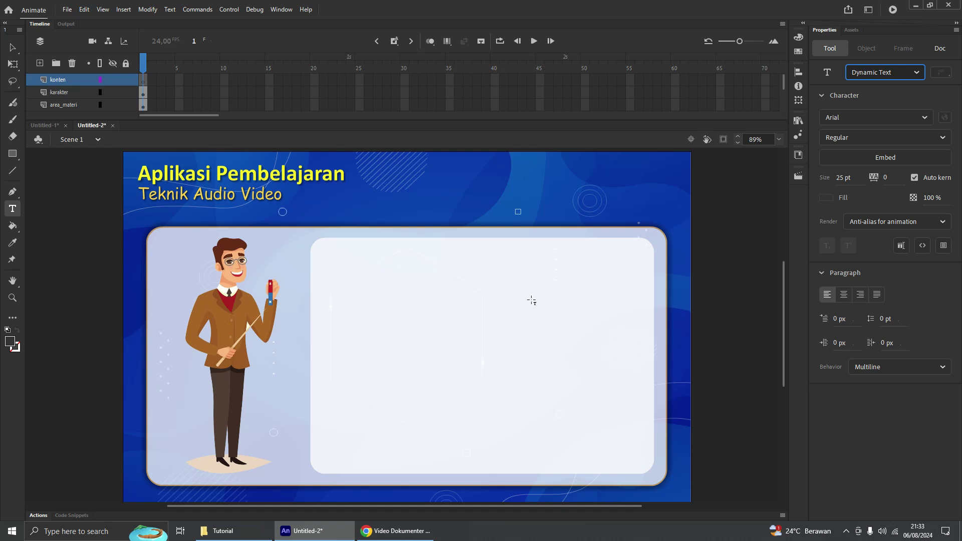
left_click(326, 293)
left_click_drag(363, 287, 630, 290)
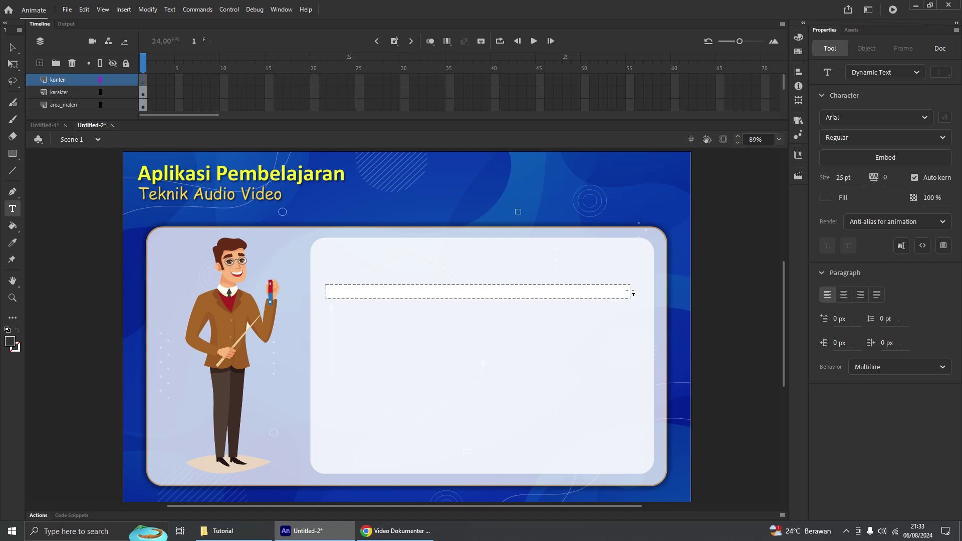
left_click_drag(632, 293, 632, 294)
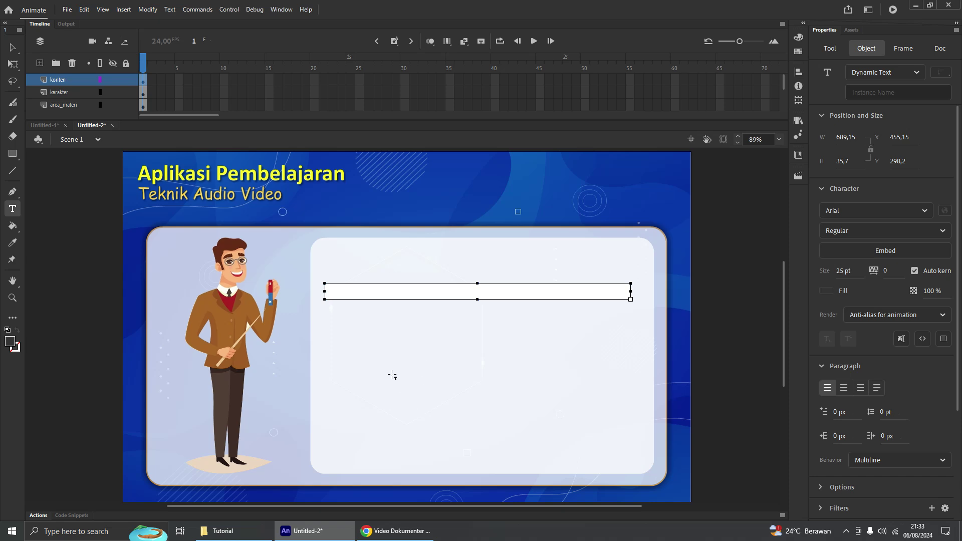
Switch to ChatGPT in Chrome and copy the paragraph that defines video dokumenter
left_click(396, 531)
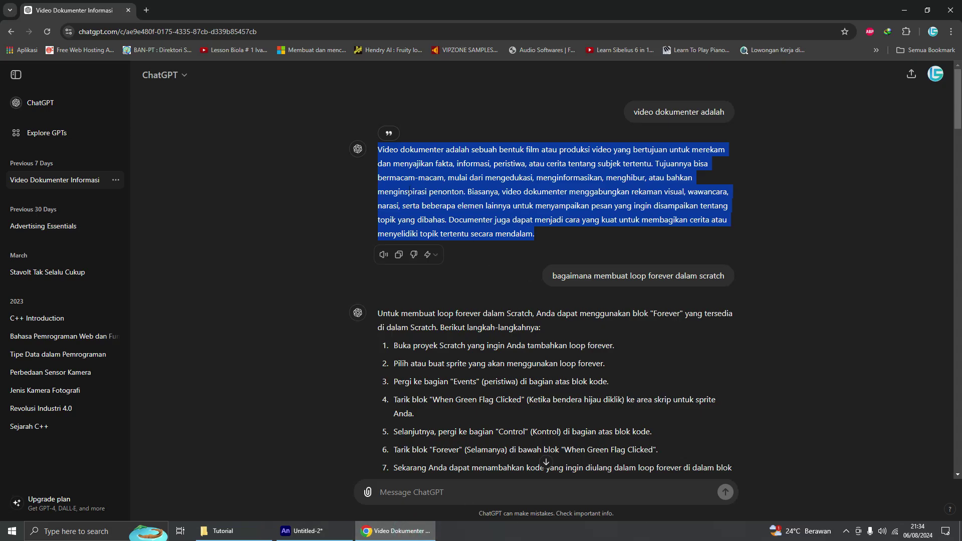
left_click(544, 236)
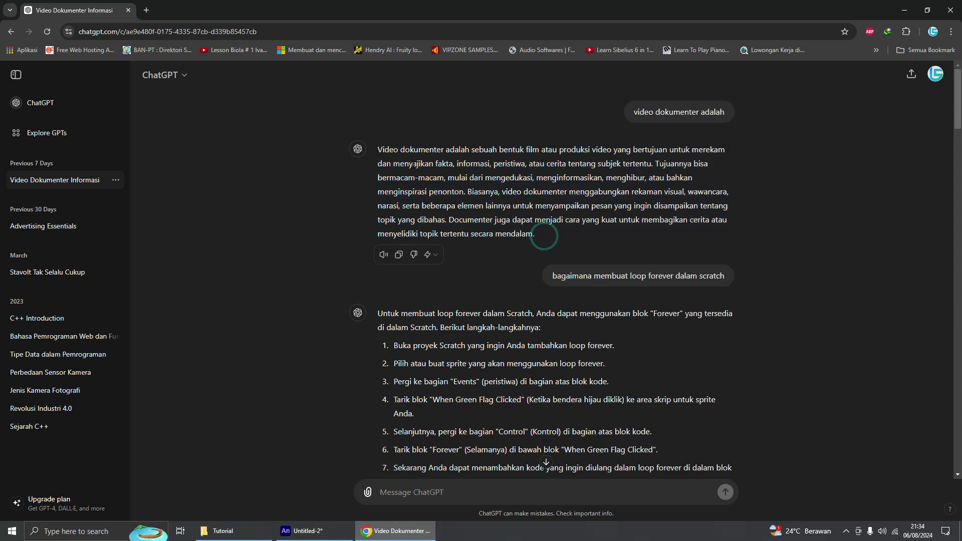
left_click_drag(378, 150, 541, 235)
key("ctrl+c")
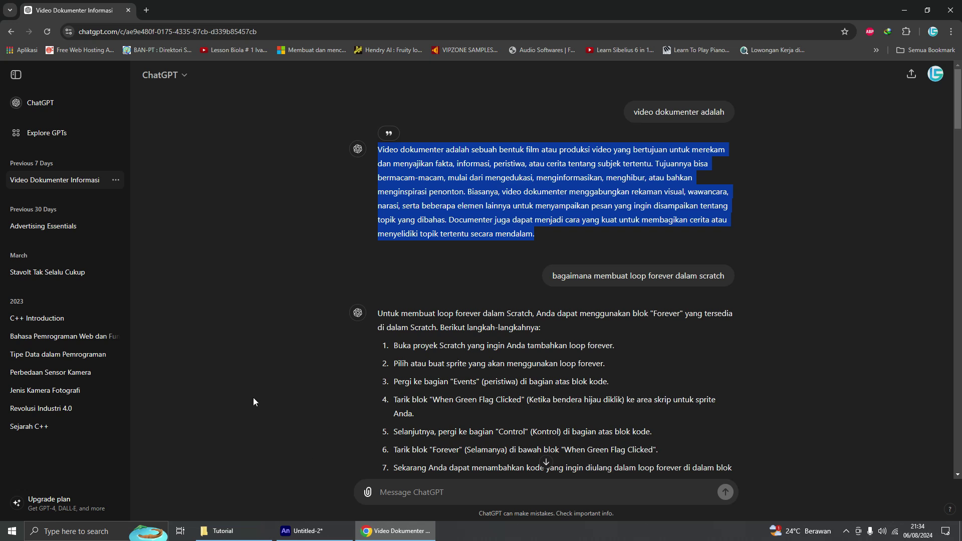
Switch back to Animate and paste the paragraph twice into the dynamic text field, separated by a blank line
left_click(308, 530)
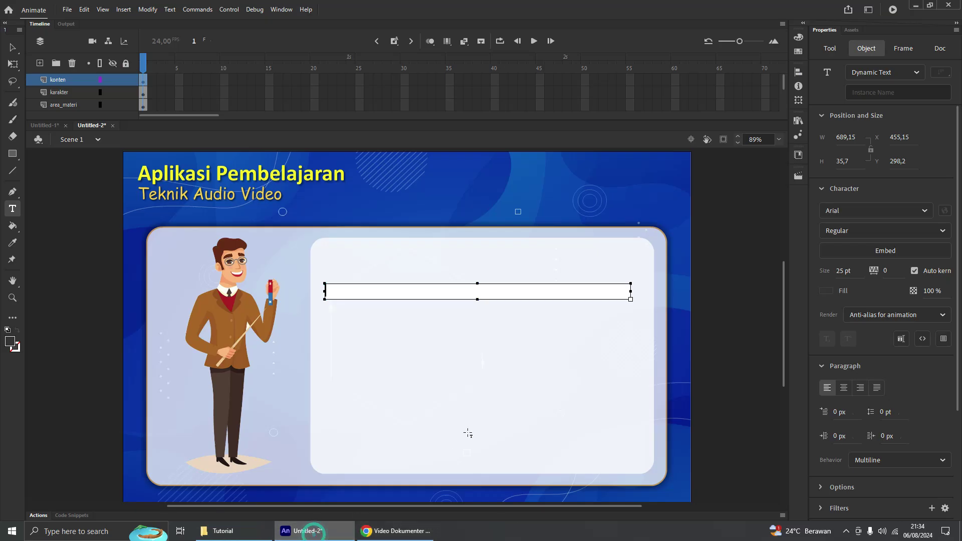
key("ctrl+v")
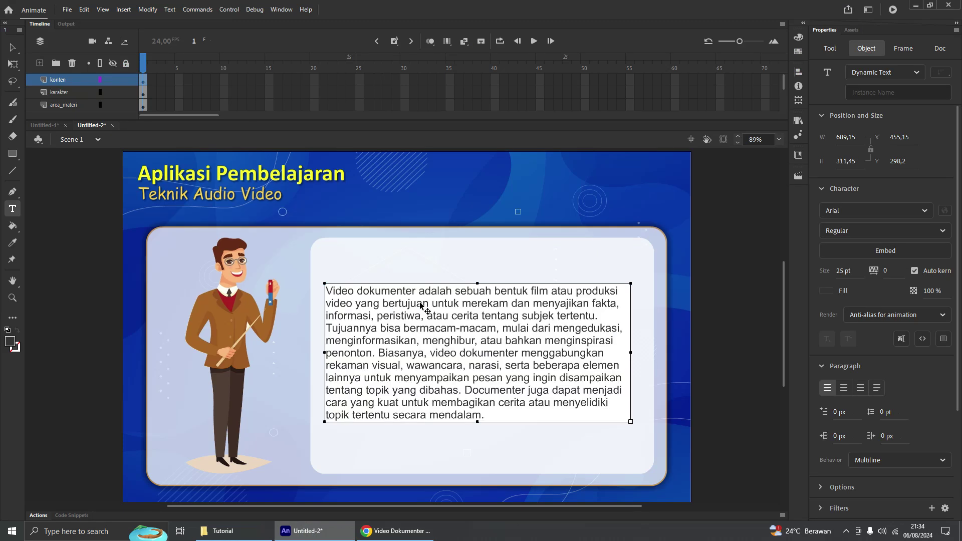
key("Return")
key("Return")
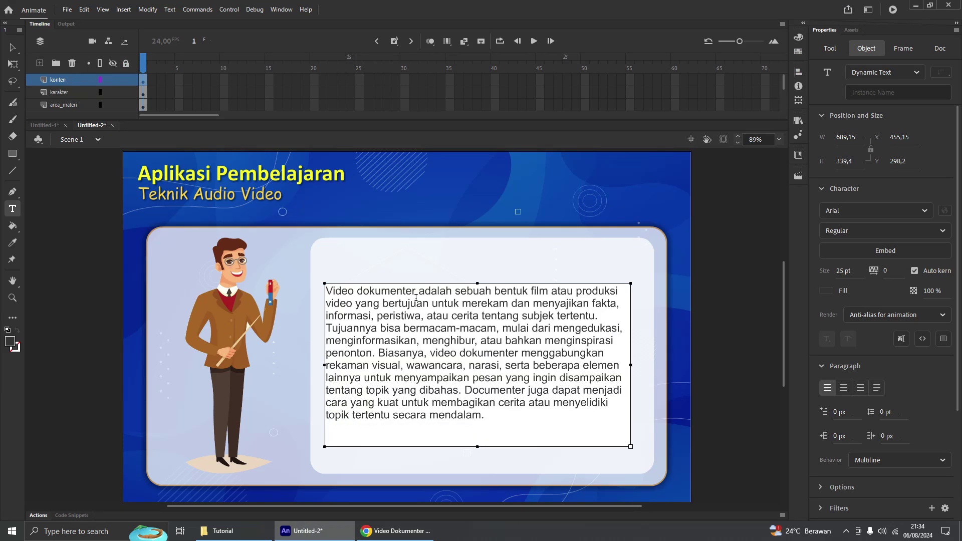
key("ctrl+v")
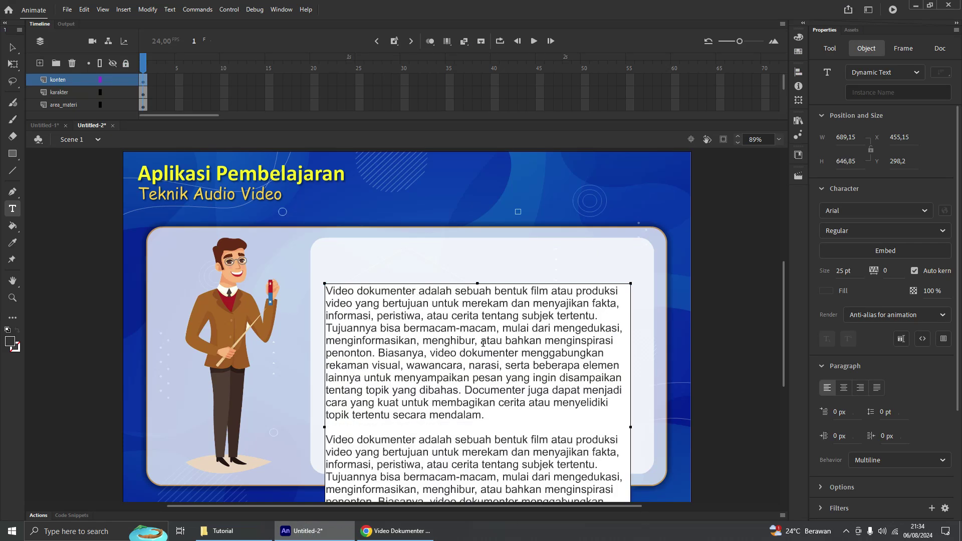
scroll(484, 361, "down", 5)
scroll(483, 361, "up", 5)
Select the dynamic text field as an object and give it the instance name konten
left_click(13, 48)
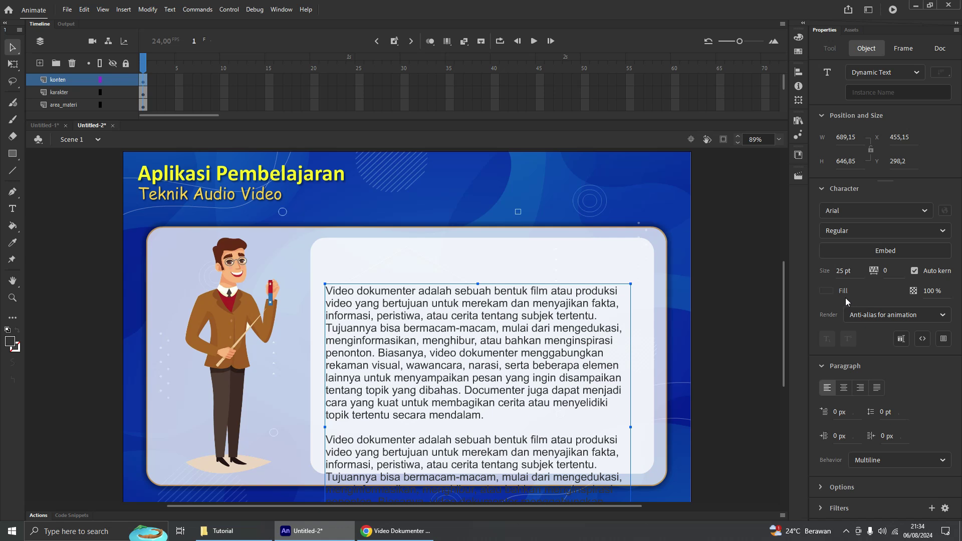
left_click(881, 93)
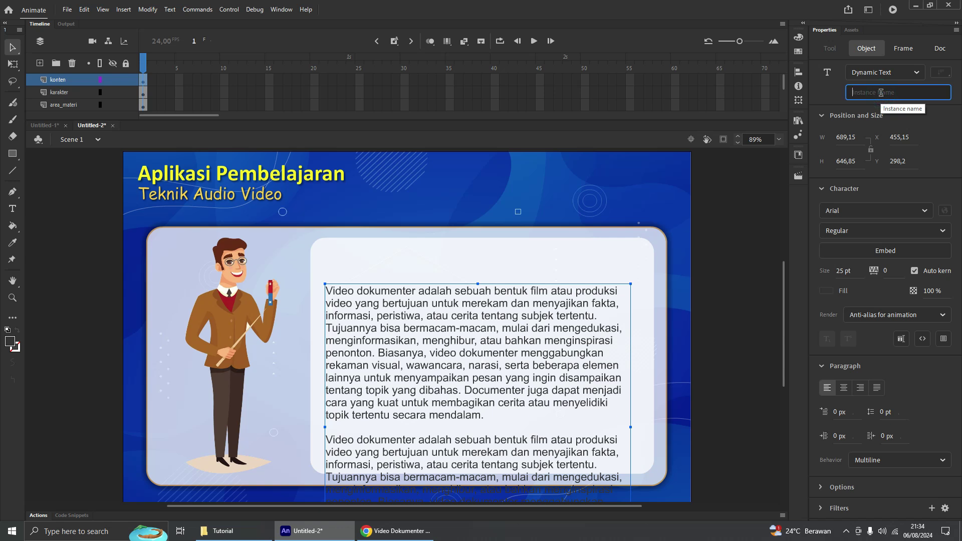
type("kon")
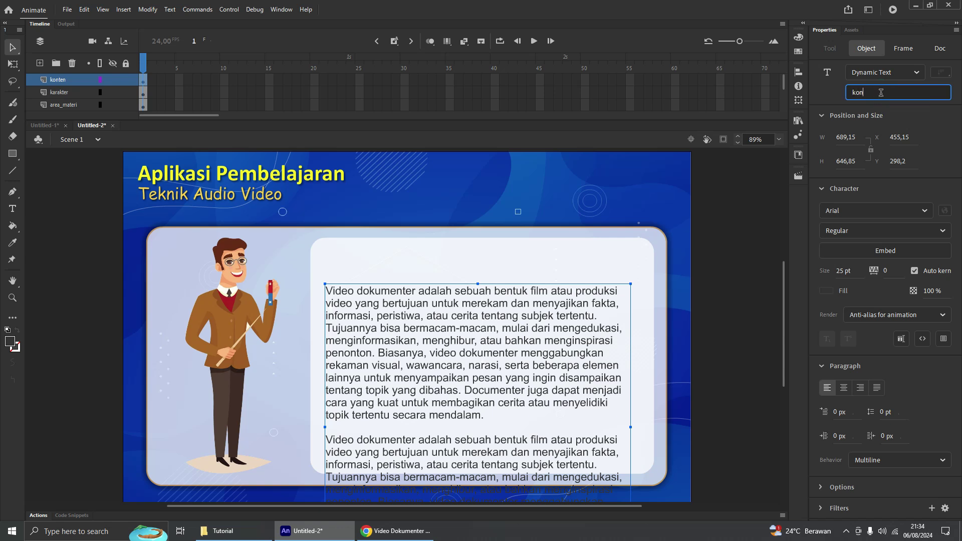
key("Return")
left_click(925, 214)
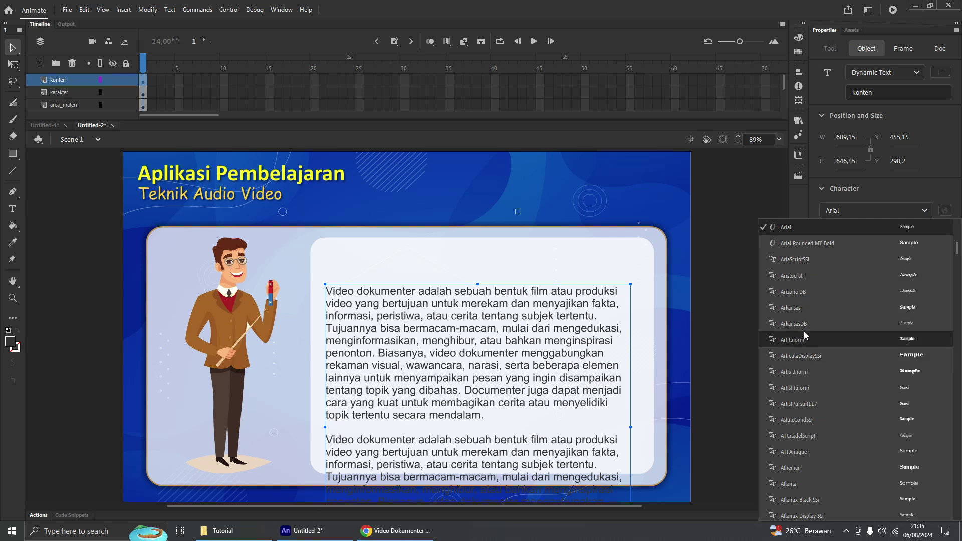
scroll(803, 331, "down", 4)
scroll(804, 332, "down", 15)
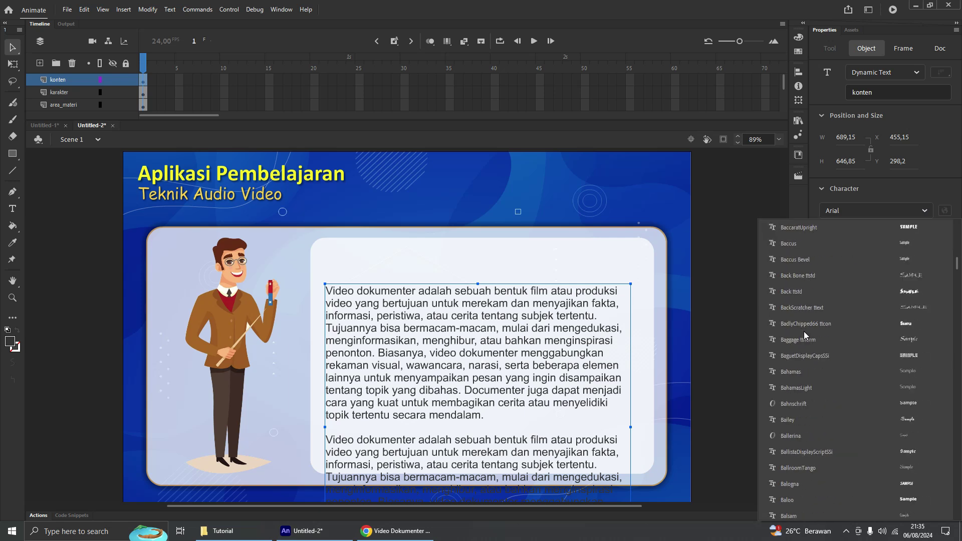
scroll(803, 332, "down", 6)
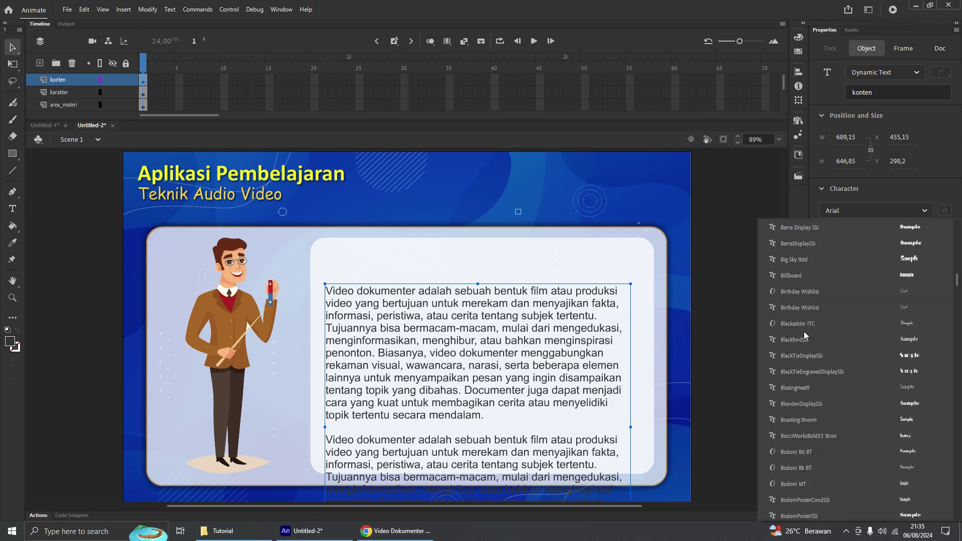
scroll(803, 332, "down", 10)
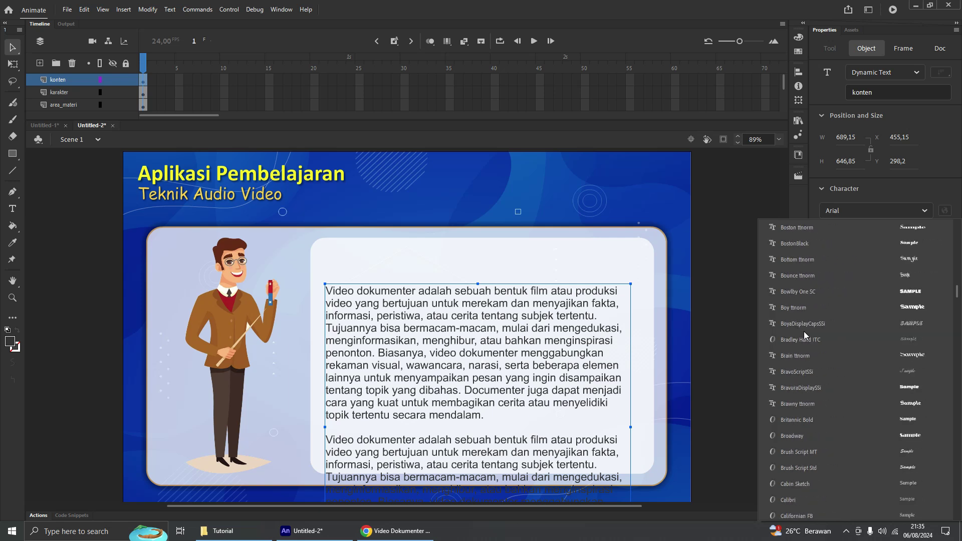
scroll(804, 331, "down", 2)
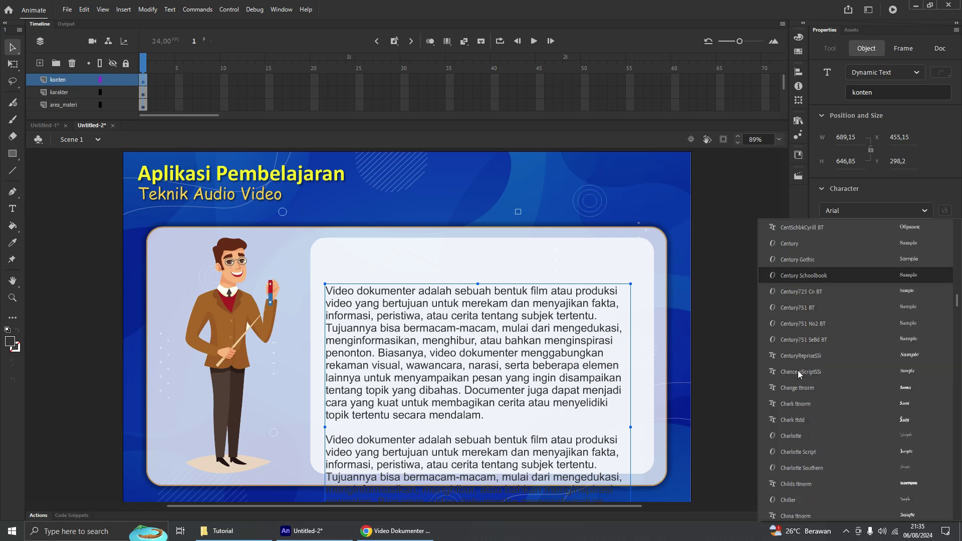
scroll(822, 363, "down", 5)
scroll(822, 363, "down", 5)
scroll(822, 362, "down", 2)
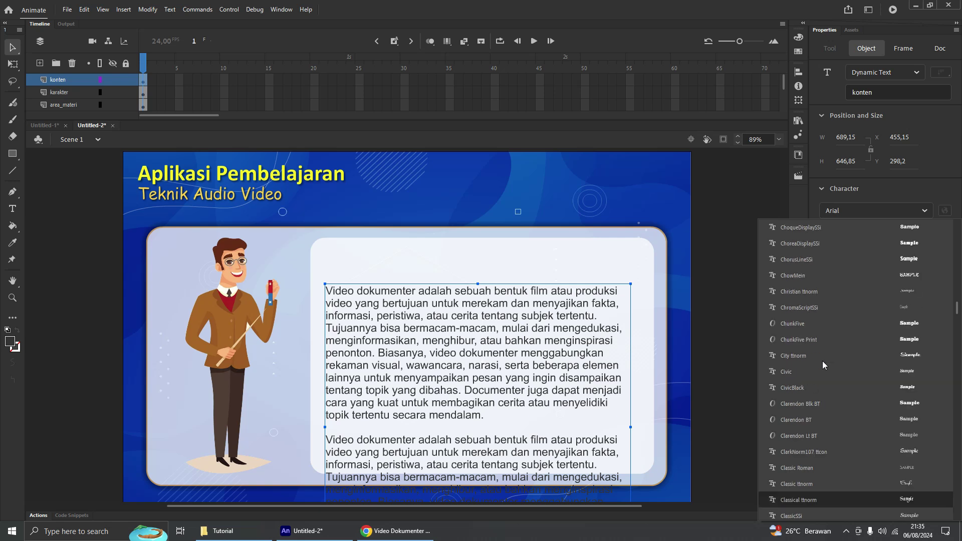
Set the dynamic text field's font to Candara and its size to 32 pt
left_click(875, 212)
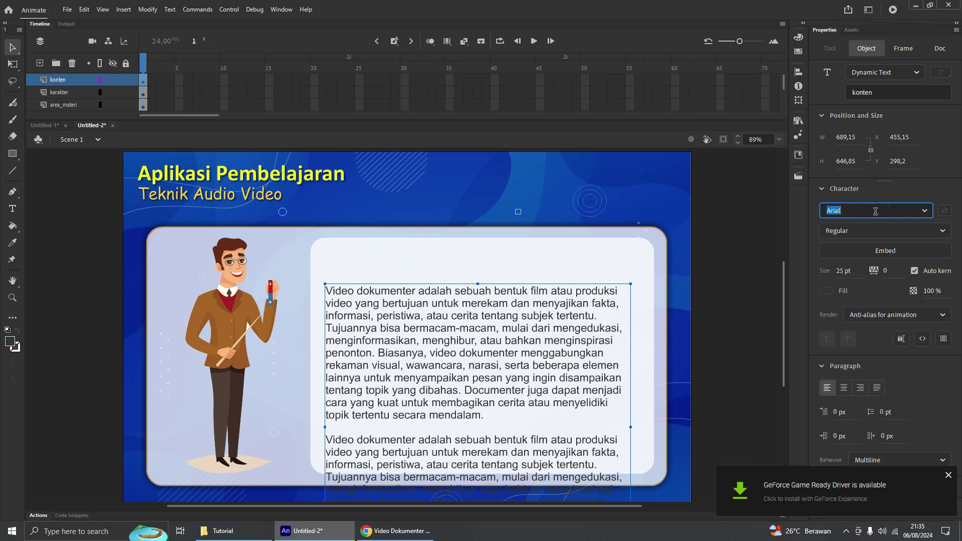
type("Candara")
left_click(948, 475)
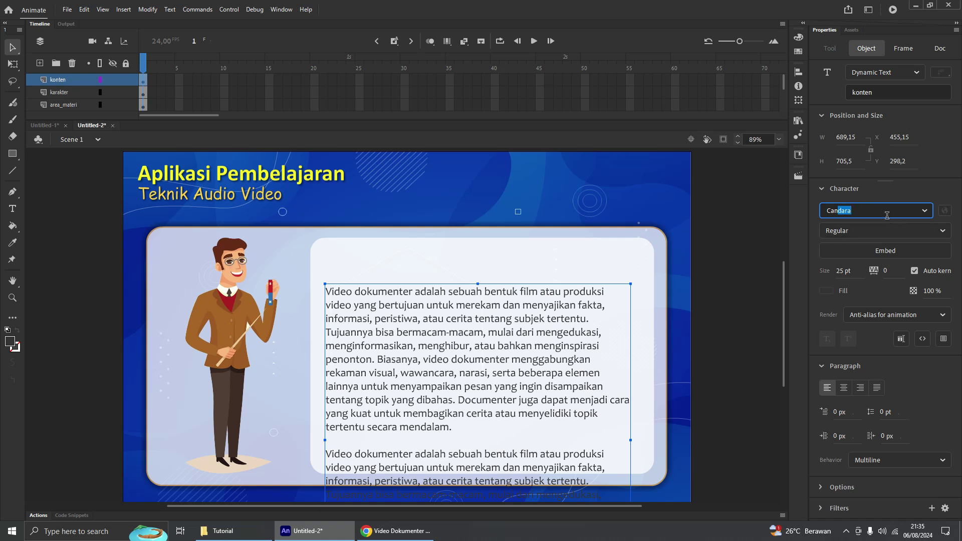
left_click(844, 273)
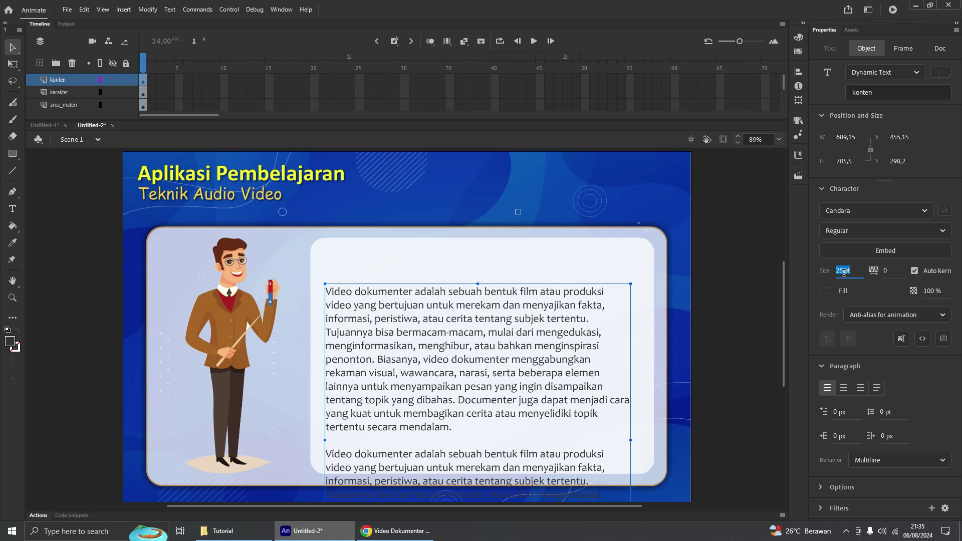
type("32")
key("Return")
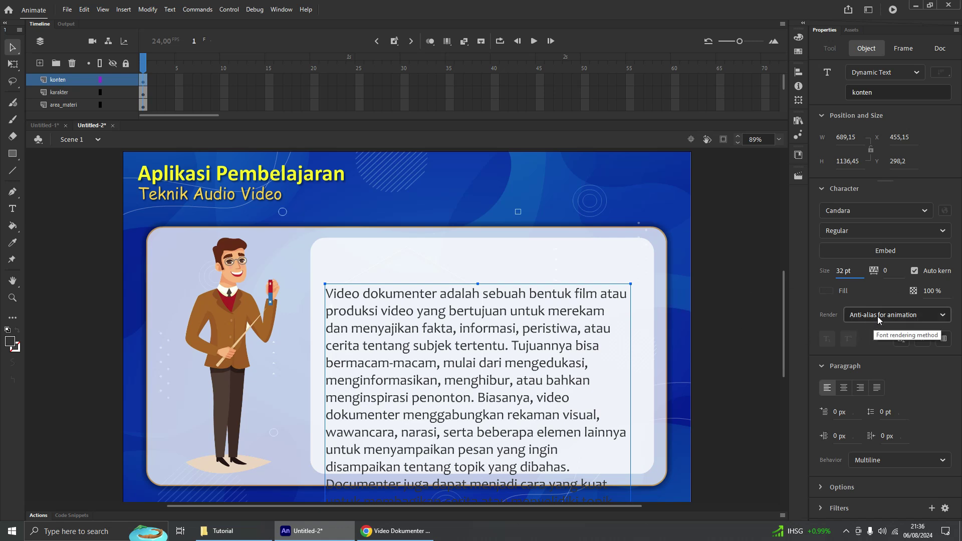
Set the konten text field's font rendering to Use device fonts and fully justify its paragraph
left_click(901, 316)
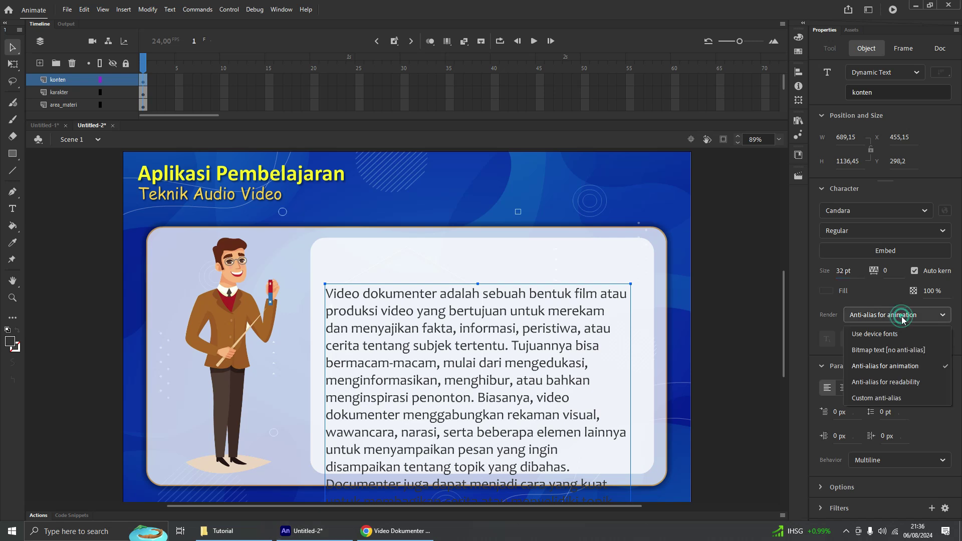
left_click(876, 336)
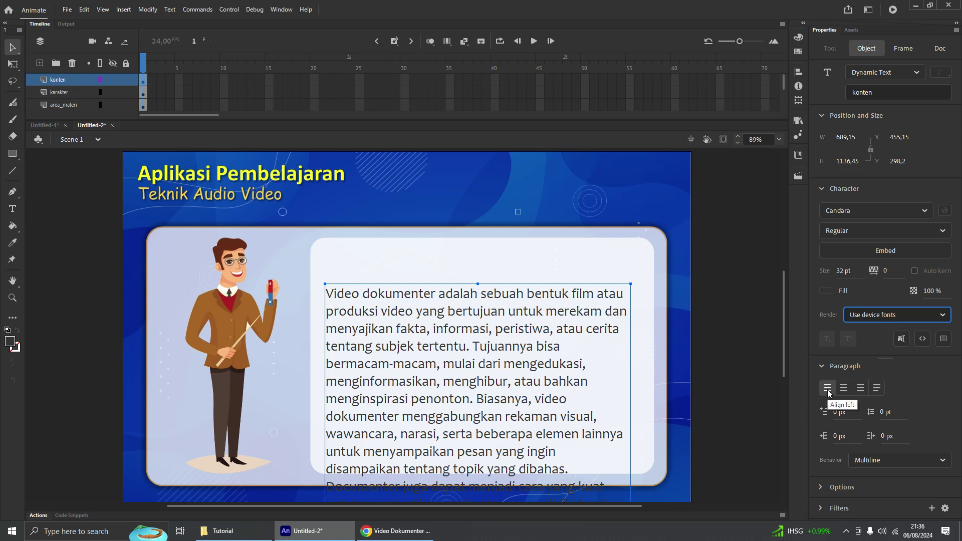
left_click(877, 388)
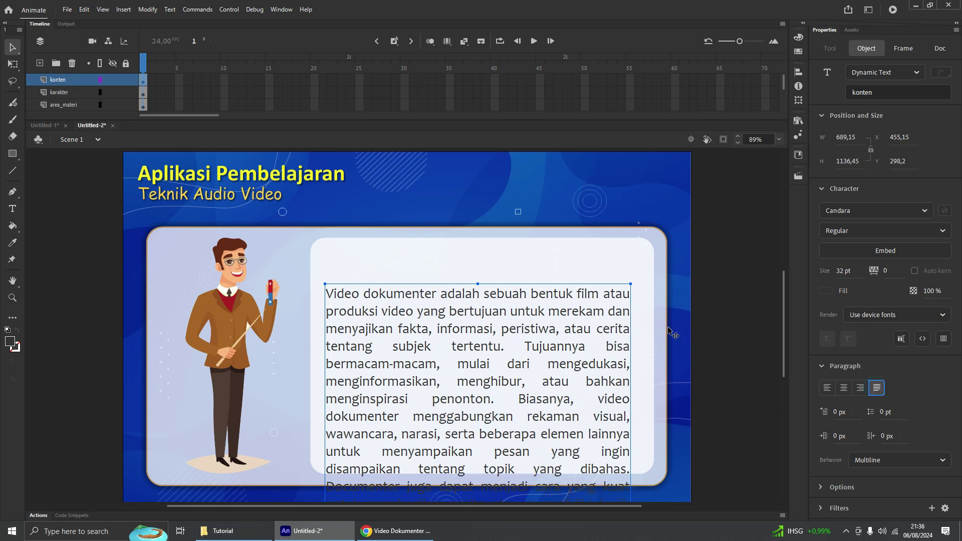
Set the konten text field's line behavior to Multiline
scroll(577, 349, "down", 2)
scroll(615, 331, "up", 2)
left_click(887, 462)
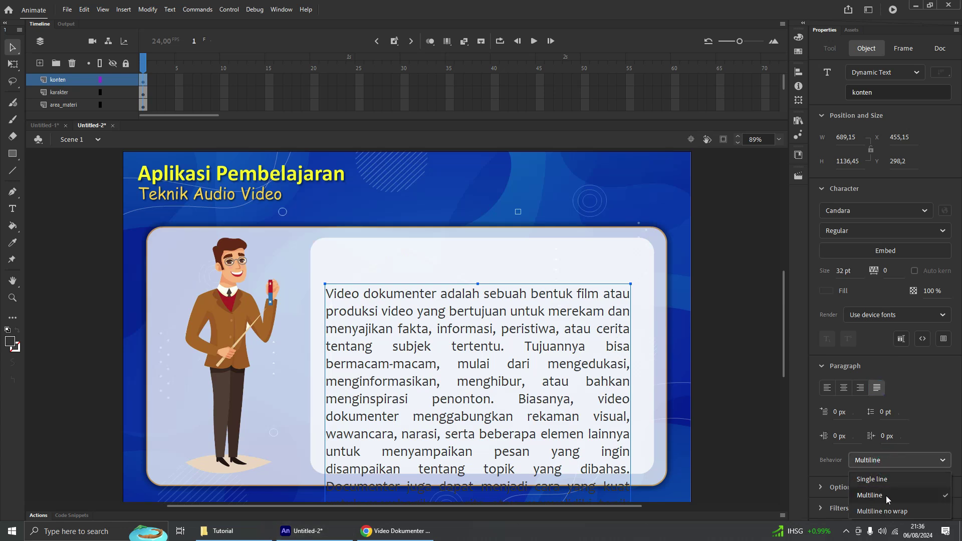
left_click(885, 495)
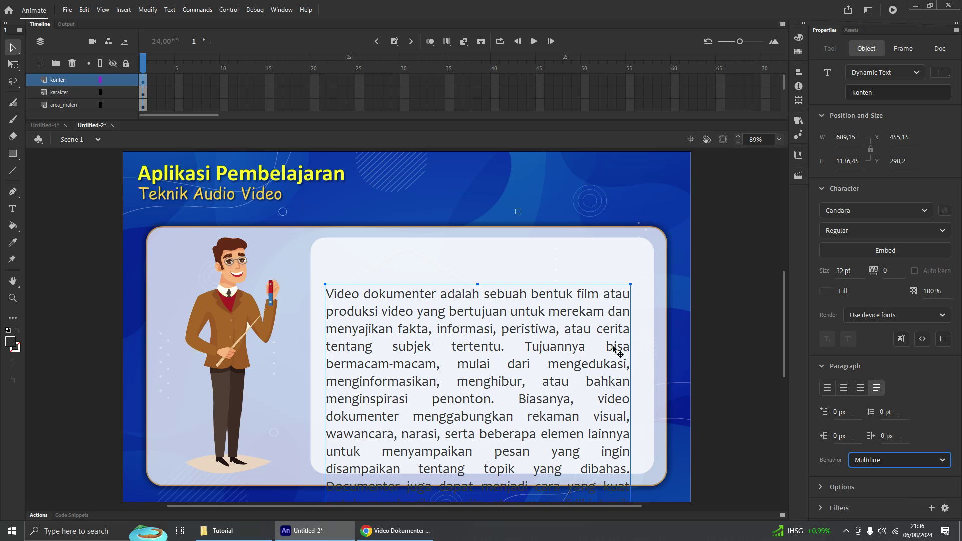
Test the movie, shrink the preview window to check how the dynamic text renders, and close the preview
scroll(524, 403, "down", 4)
scroll(524, 406, "up", 6)
scroll(580, 358, "down", 4)
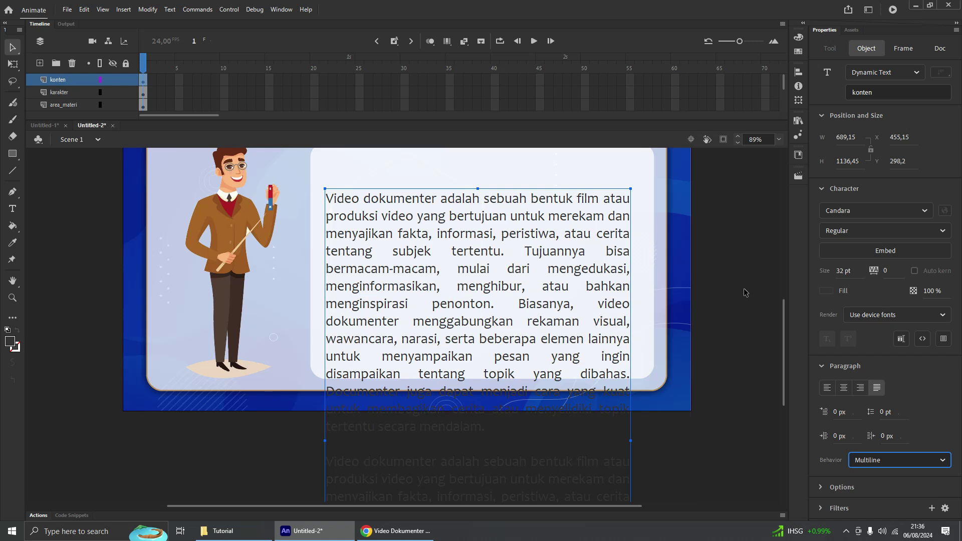
key("ctrl+Return")
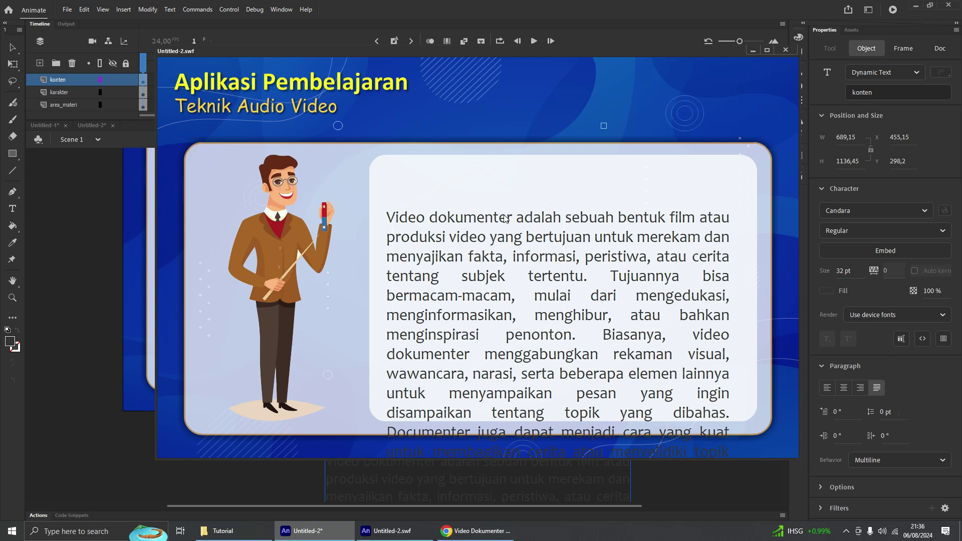
left_click_drag(799, 459, 735, 466)
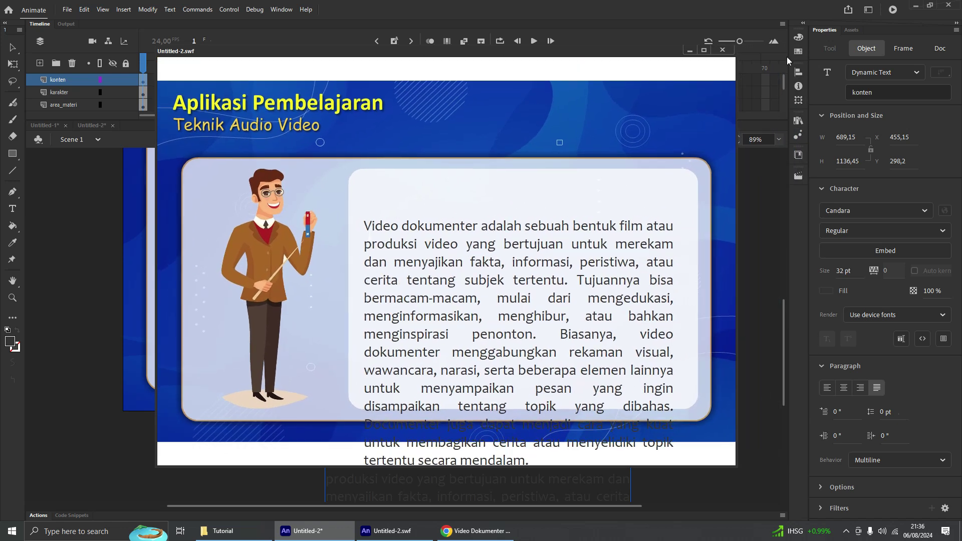
left_click(724, 51)
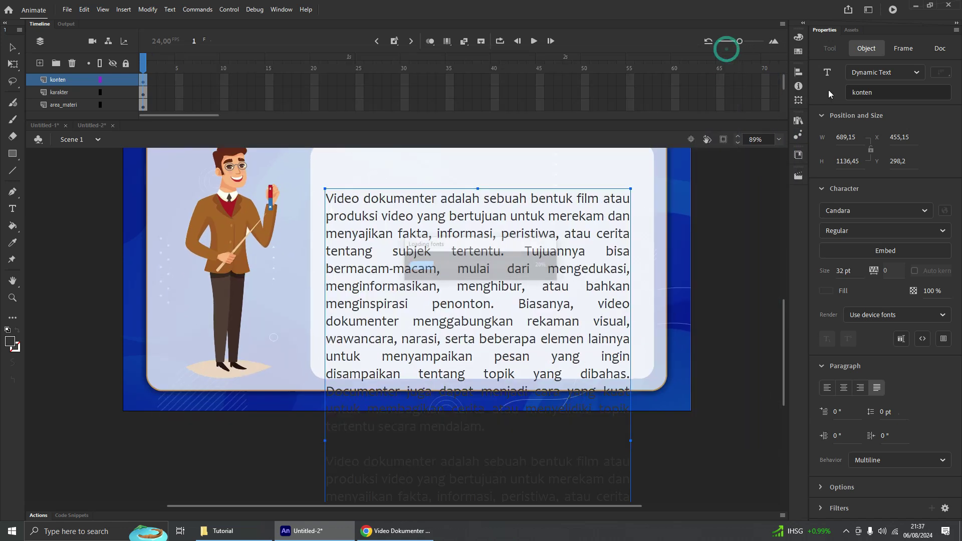
Change the text field to Static Text and set its font rendering to Anti-alias for animation
left_click(919, 73)
left_click(880, 92)
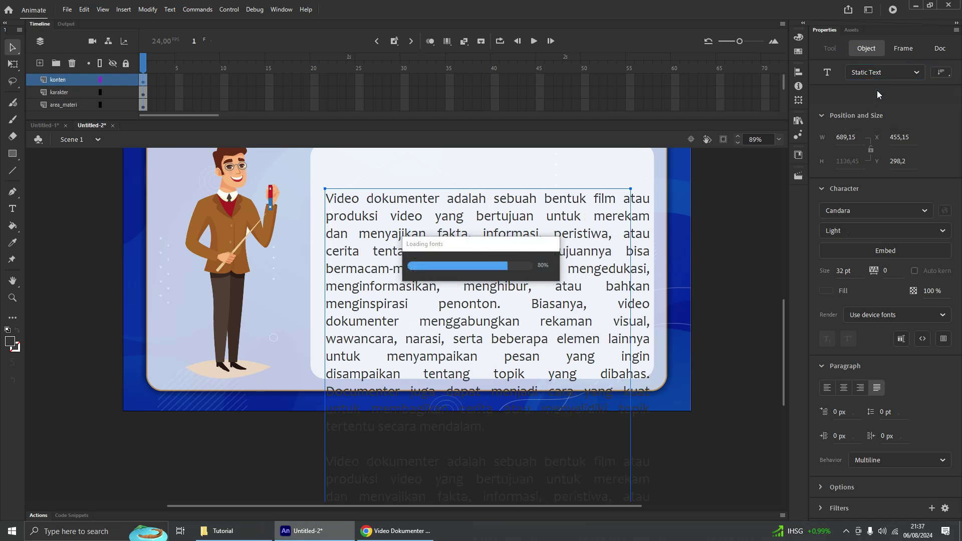
left_click(873, 297)
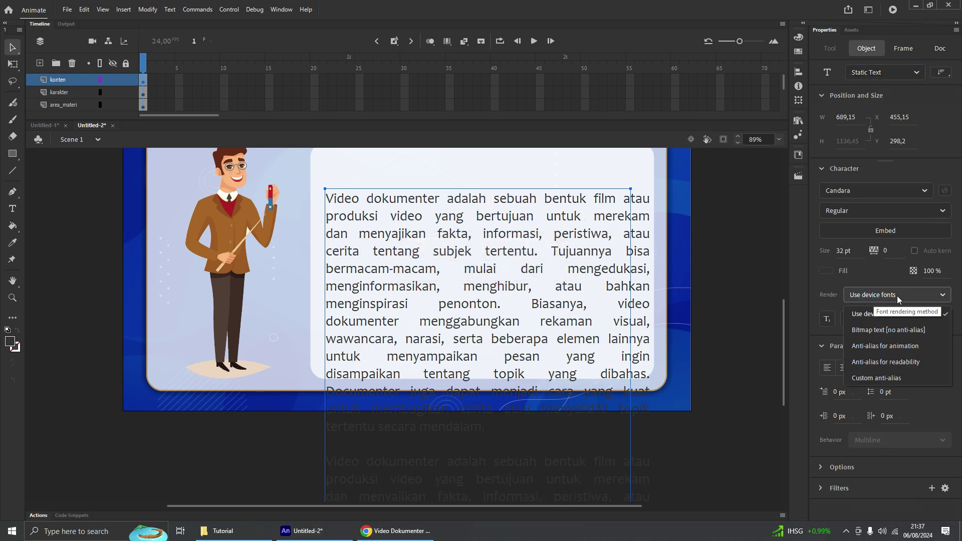
left_click(904, 348)
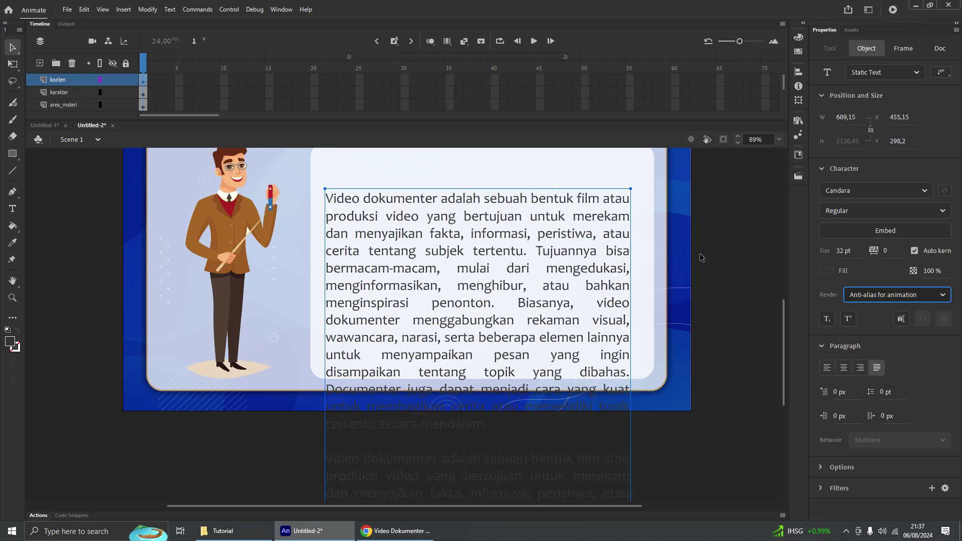
Test the movie with the anti-aliased static text, resize the preview window slightly, and close it
key("ctrl+Return")
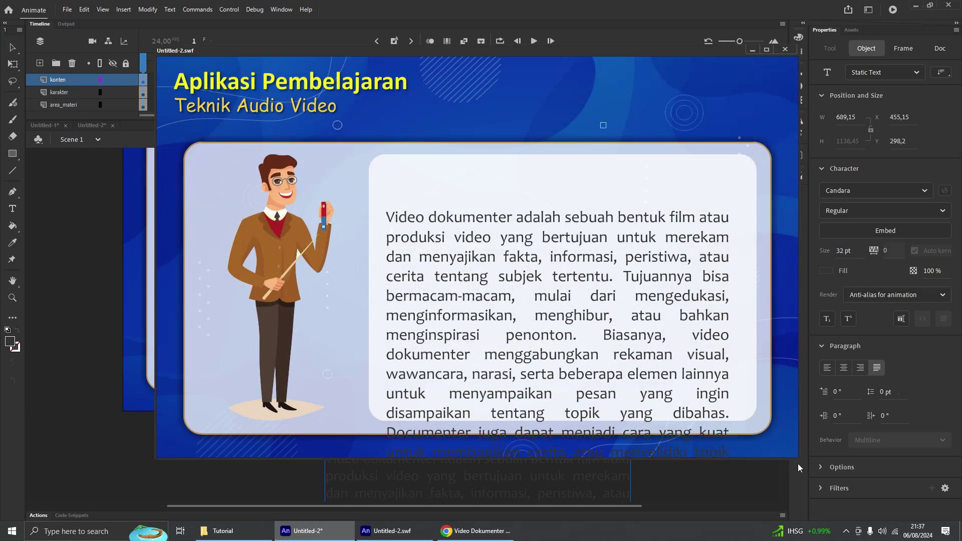
left_click_drag(797, 459, 779, 447)
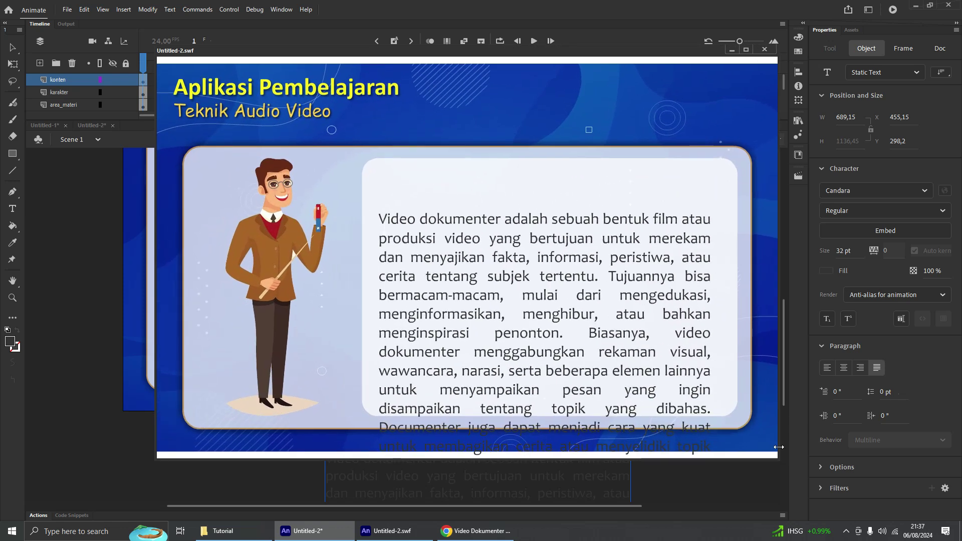
left_click(764, 49)
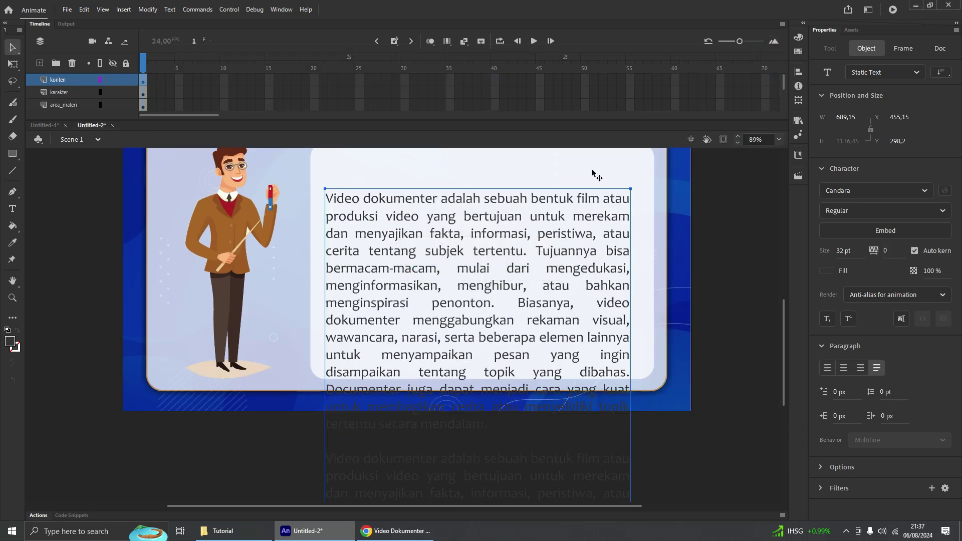
Switch the text field back to Dynamic Text and its font rendering back to Use device fonts
left_click(905, 72)
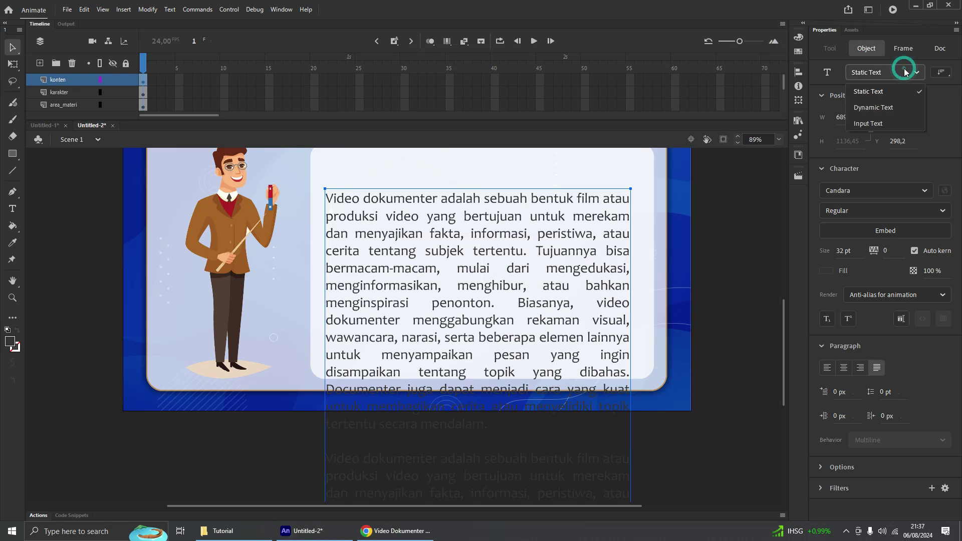
left_click(873, 108)
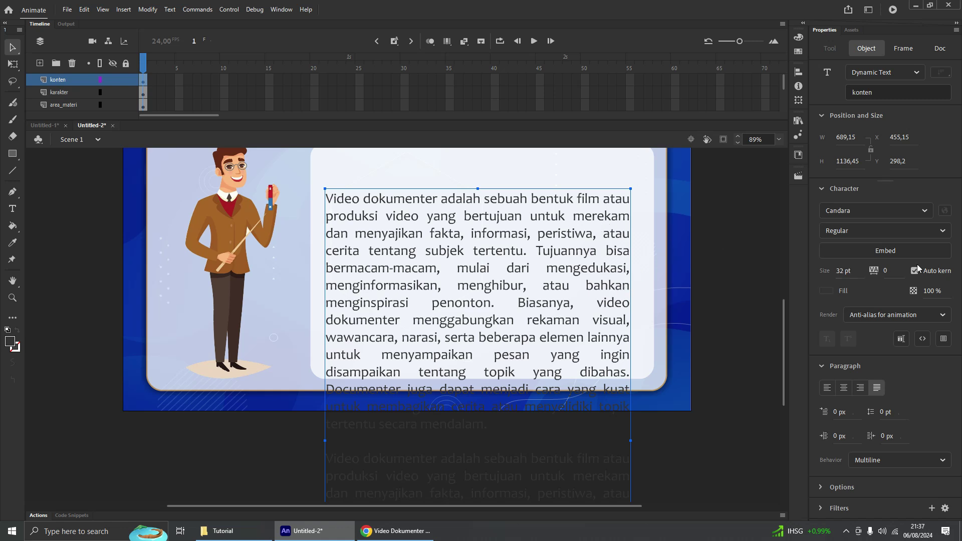
left_click(866, 316)
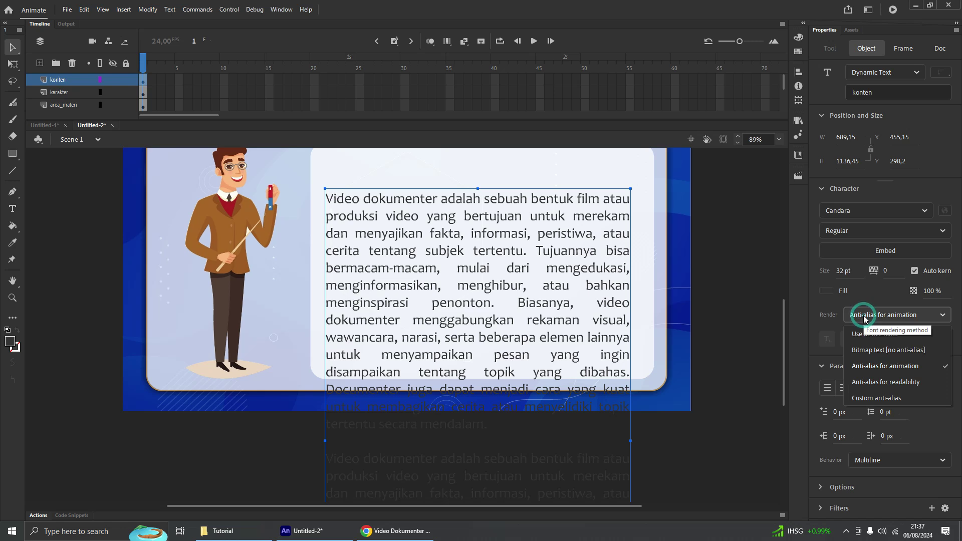
left_click(883, 337)
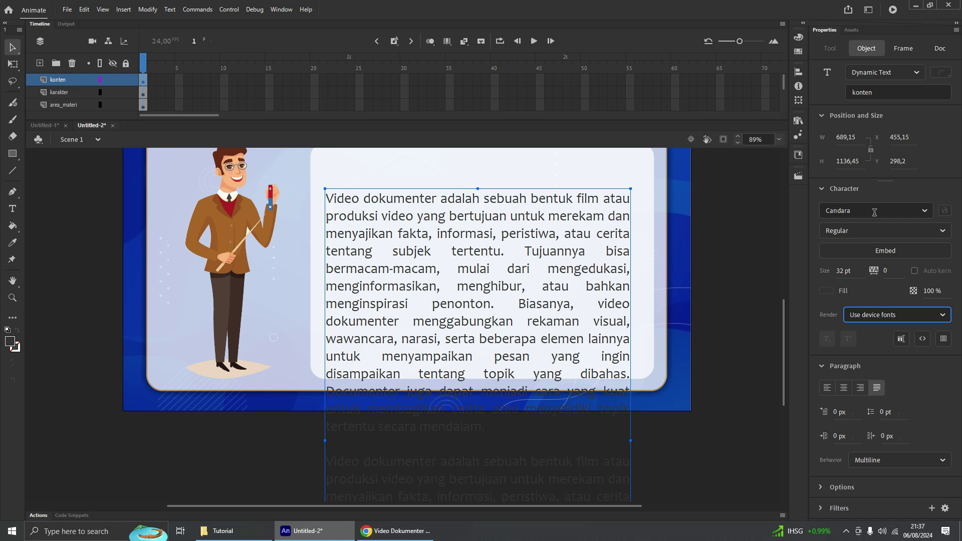
Embed the Candara Regular font for the text field with the All character range included
left_click(890, 255)
left_click(889, 254)
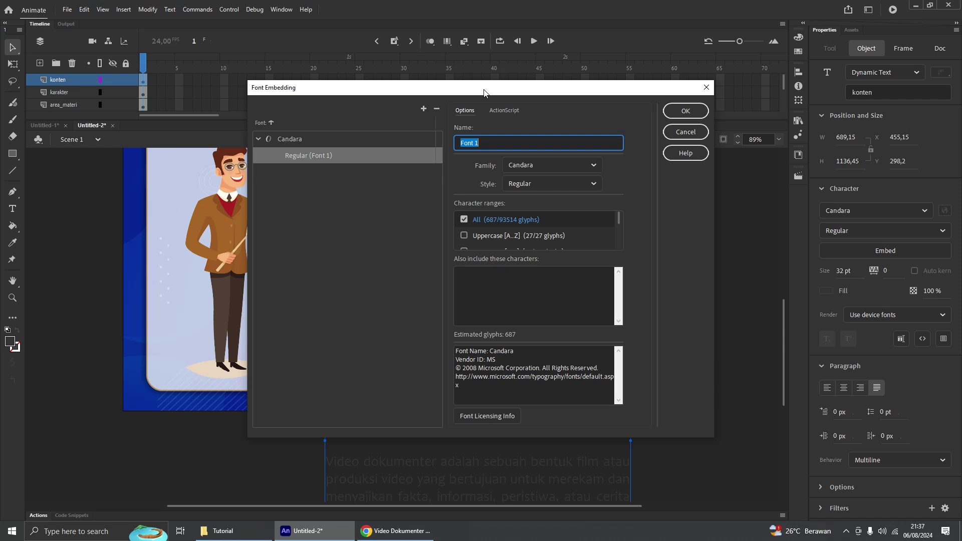
left_click_drag(485, 96, 644, 96)
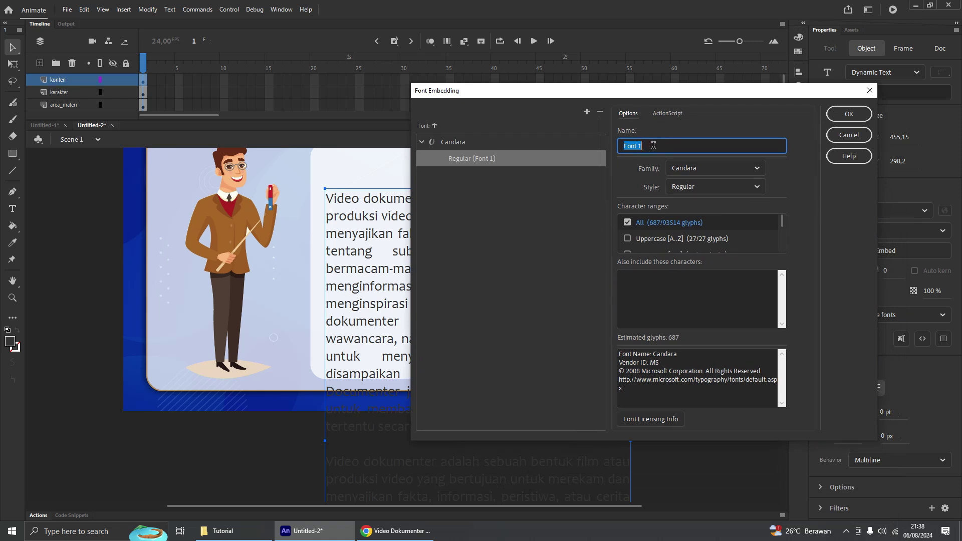
left_click(627, 222)
left_click(627, 221)
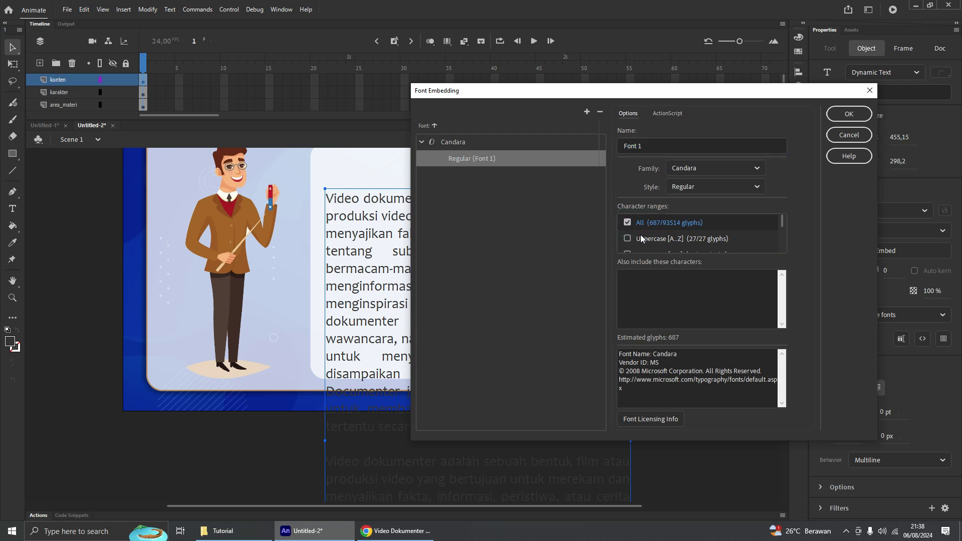
left_click(849, 114)
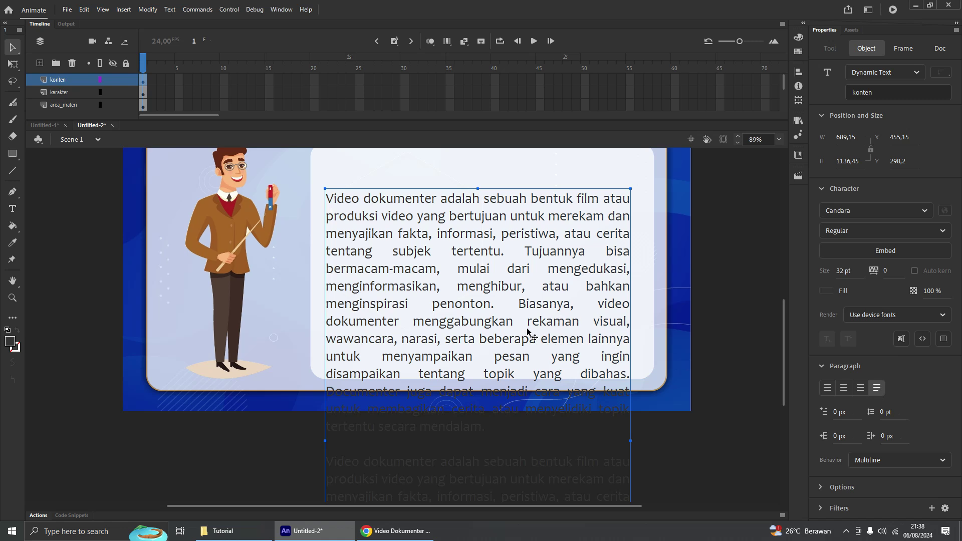
Test the movie with the embedded font, narrow the preview window to check the text, and close it
key("ctrl+Return")
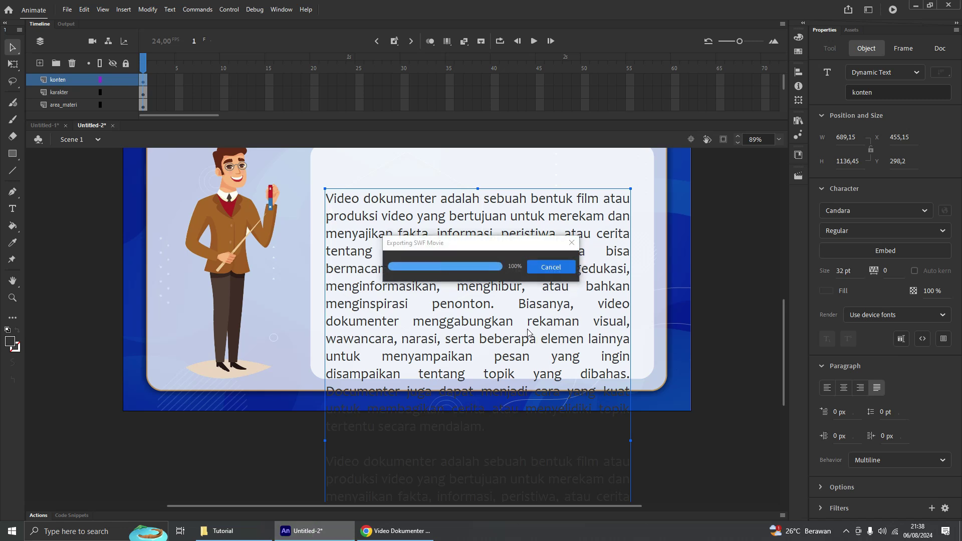
left_click_drag(799, 457, 721, 456)
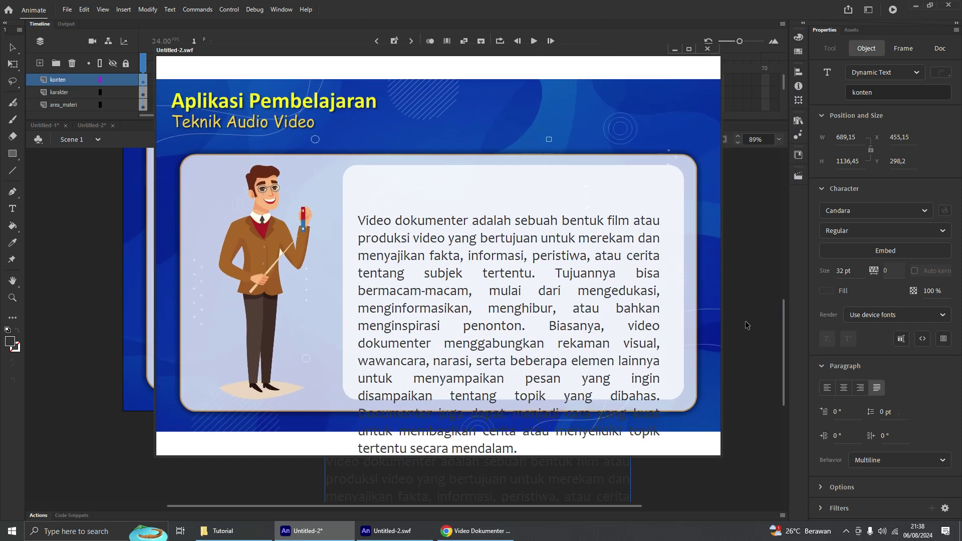
left_click(707, 48)
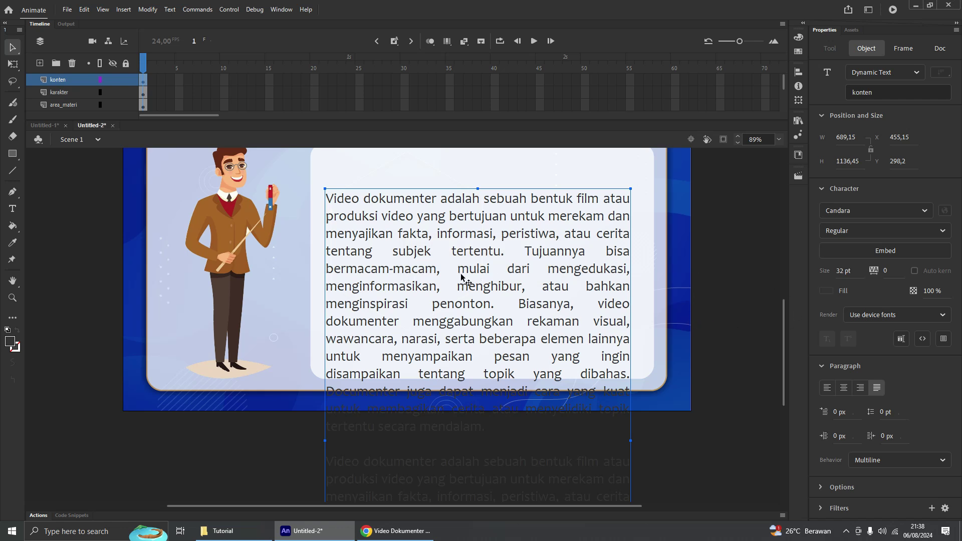
Make the konten dynamic text field scrollable
scroll(489, 320, "down", 5)
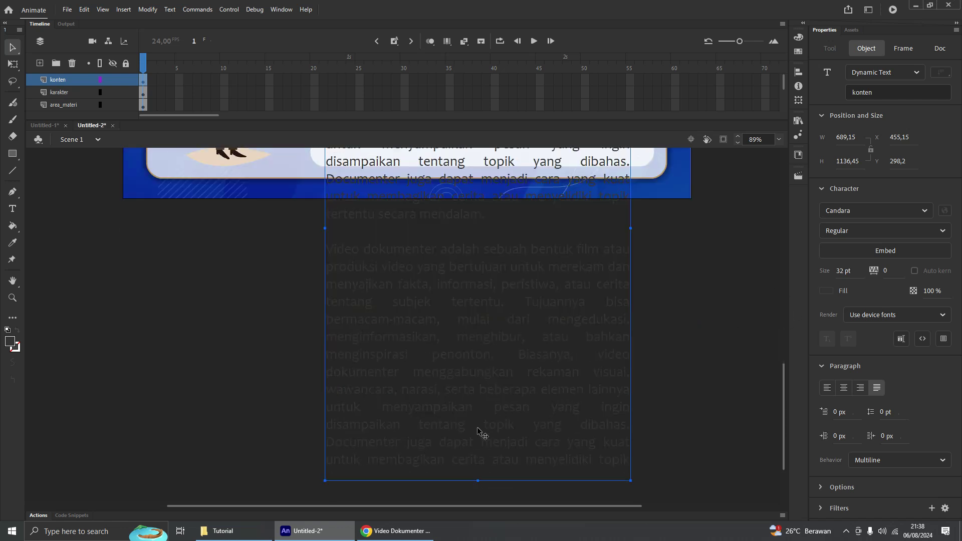
scroll(471, 369, "up", 5)
scroll(501, 317, "down", 5)
scroll(479, 341, "up", 4)
scroll(477, 348, "down", 6)
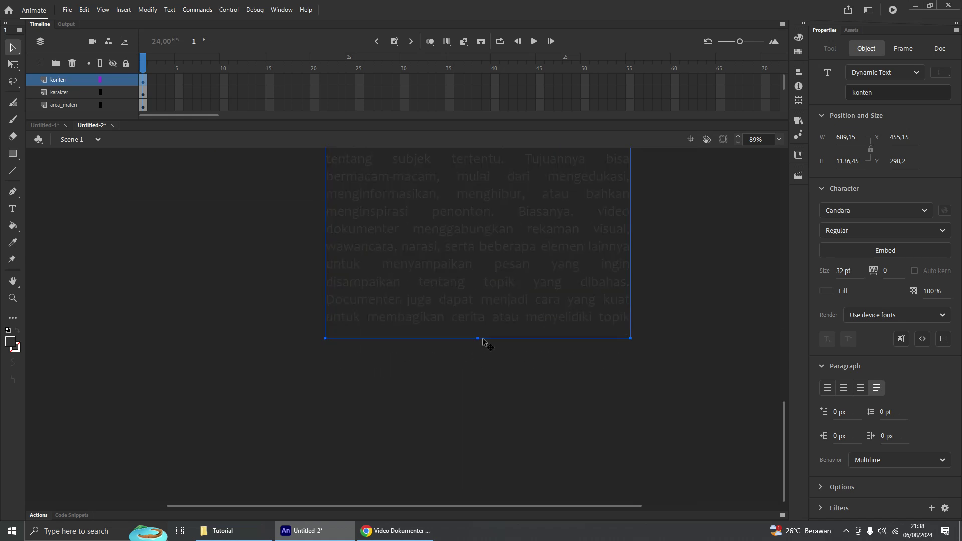
scroll(481, 315, "up", 1)
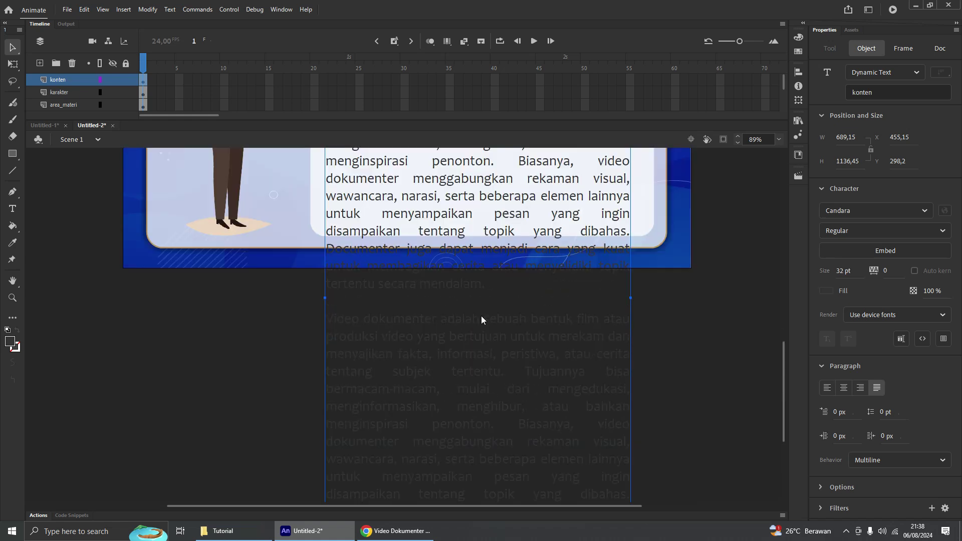
scroll(521, 344, "up", 4)
right_click(540, 323)
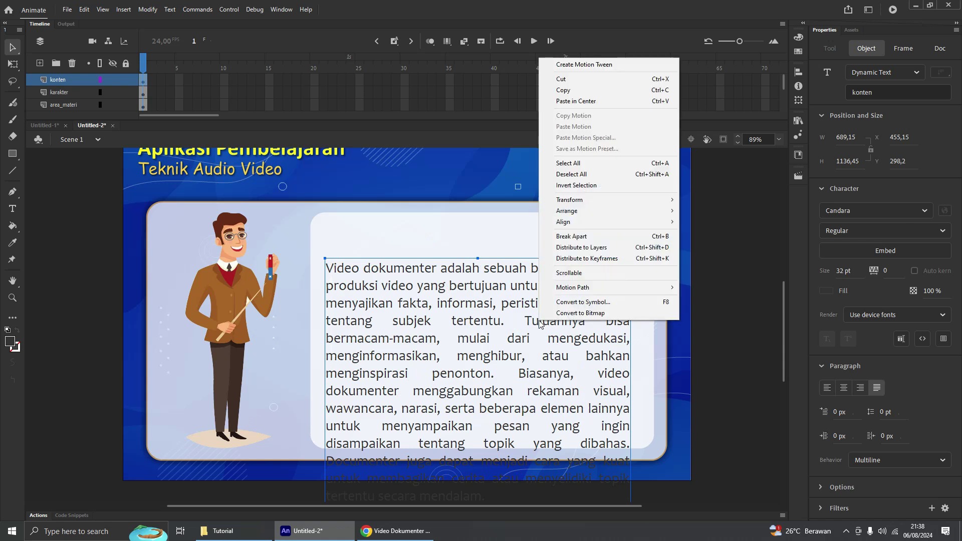
left_click(584, 273)
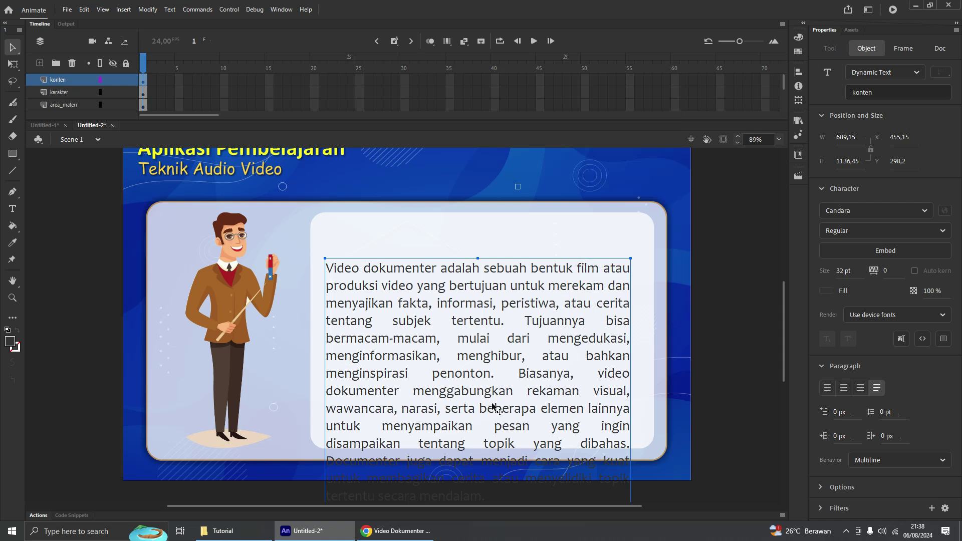
Shorten the konten text field from its lower edge to about 403 px high so it ends inside the white panel
scroll(492, 405, "down", 6)
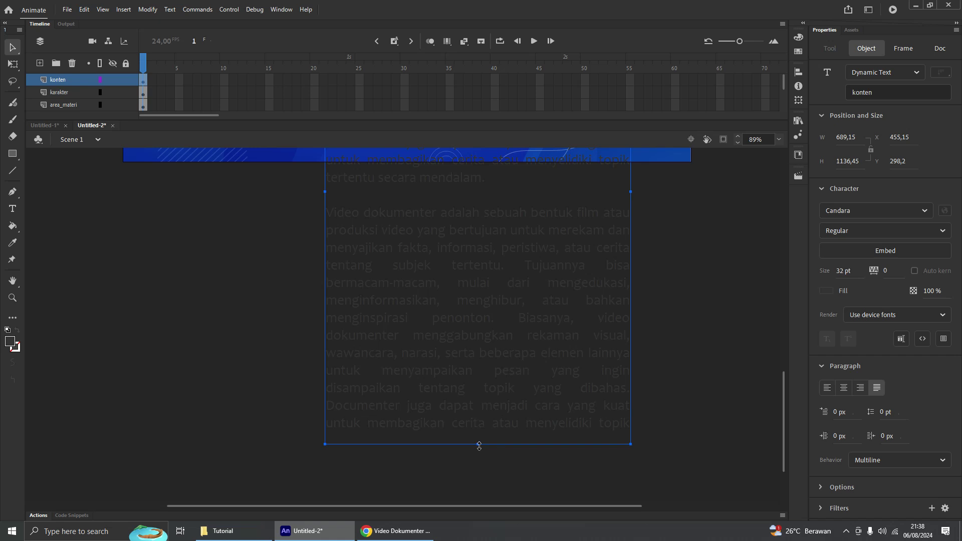
left_click_drag(479, 446, 477, 238)
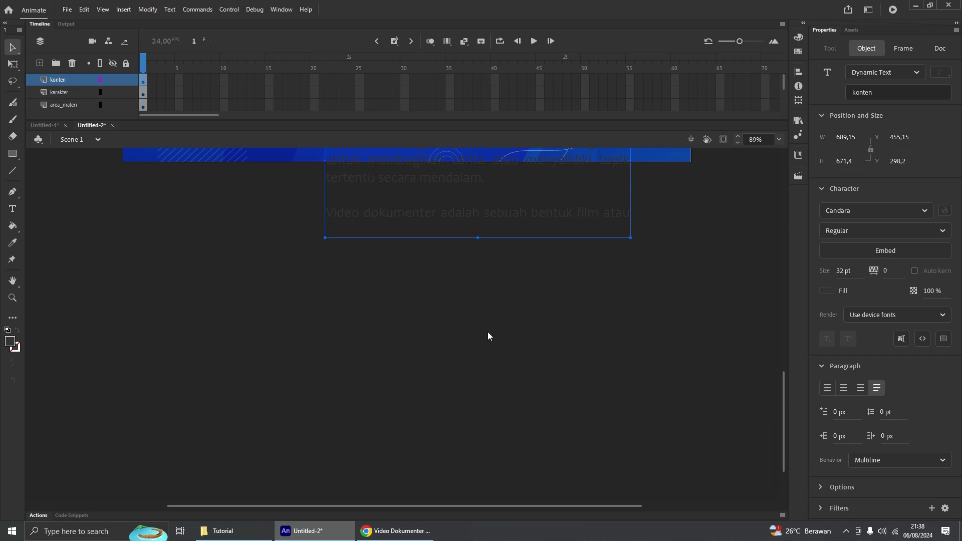
scroll(487, 350, "up", 4)
left_click_drag(477, 450, 477, 330)
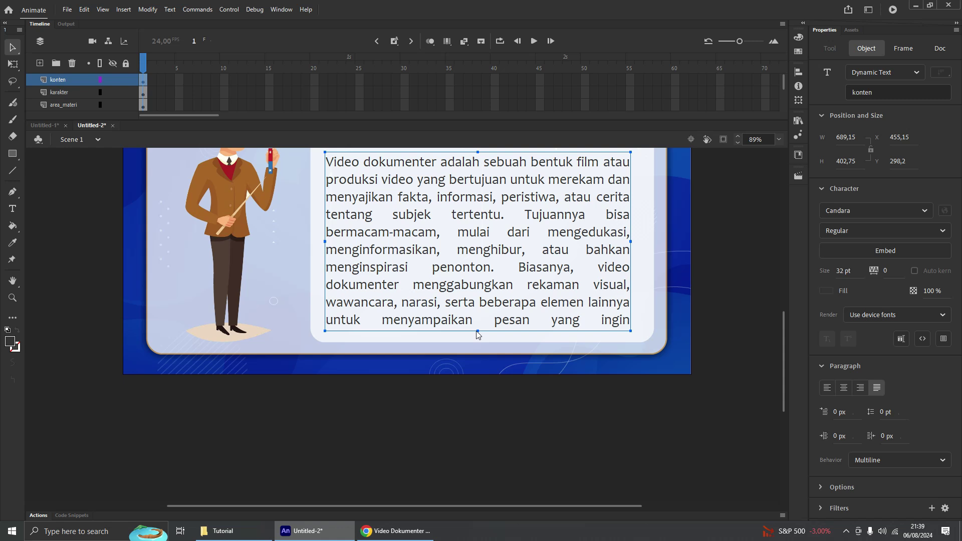
scroll(478, 346, "up", 3)
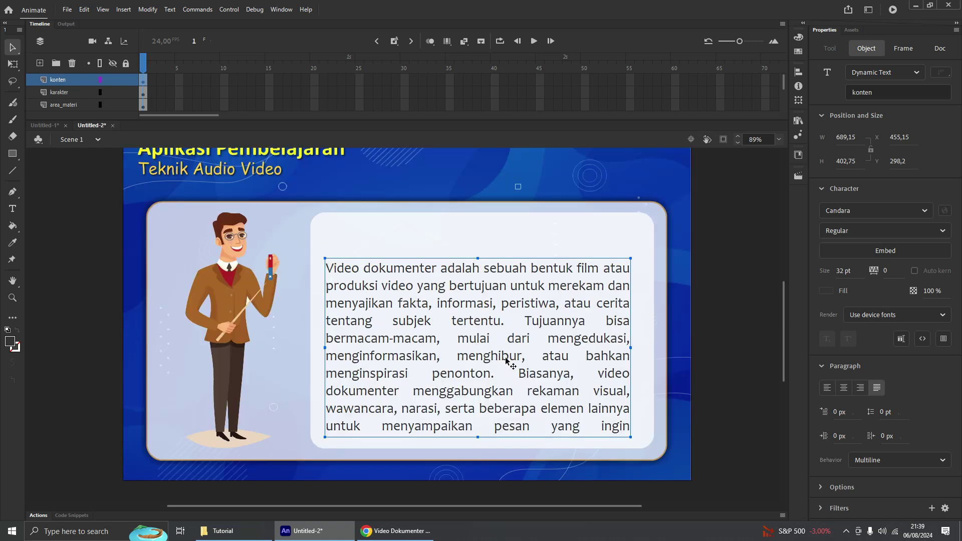
Test the movie to check the shortened konten text field, and close the preview
key("ctrl+Return")
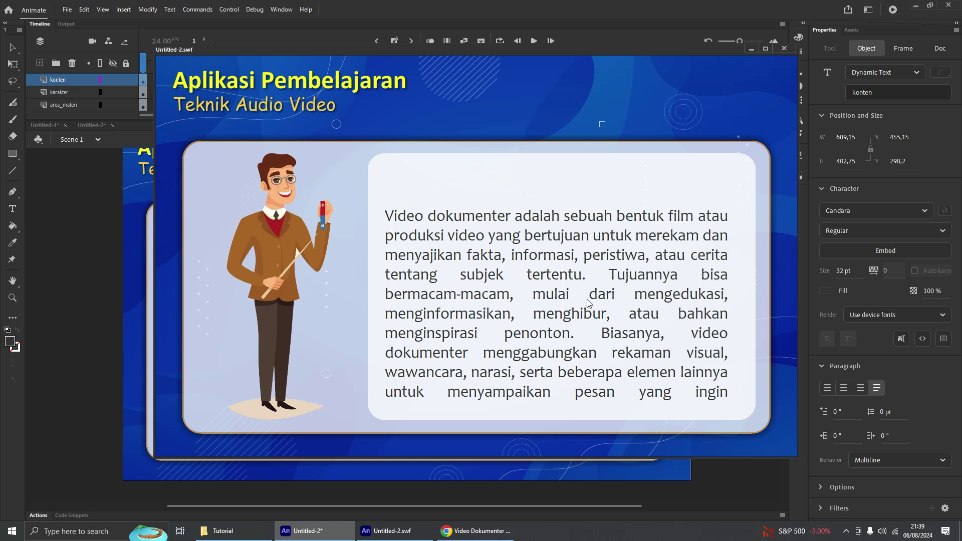
left_click(786, 48)
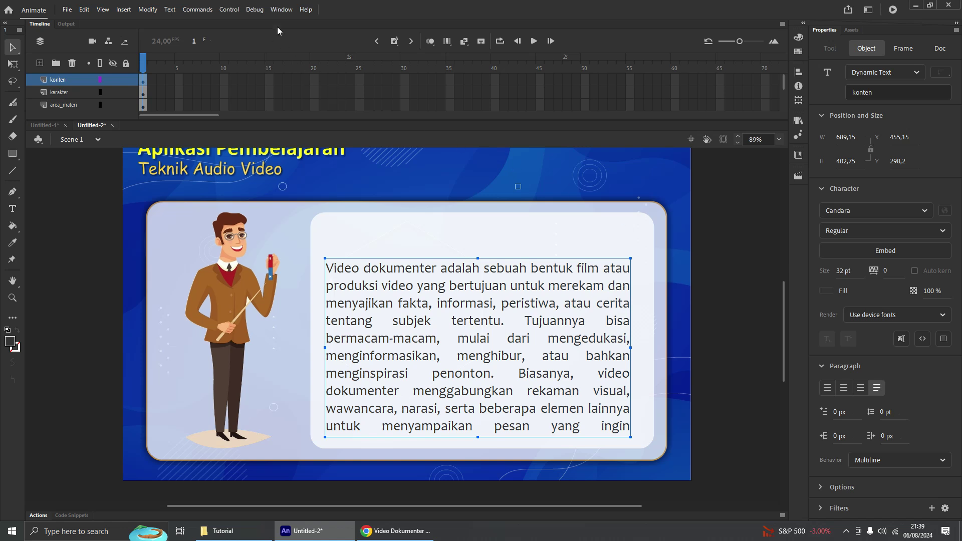
Show the Components panel, collapse its User Interface category, and dock it in the collapsed icon strip beside Properties
left_click(279, 11)
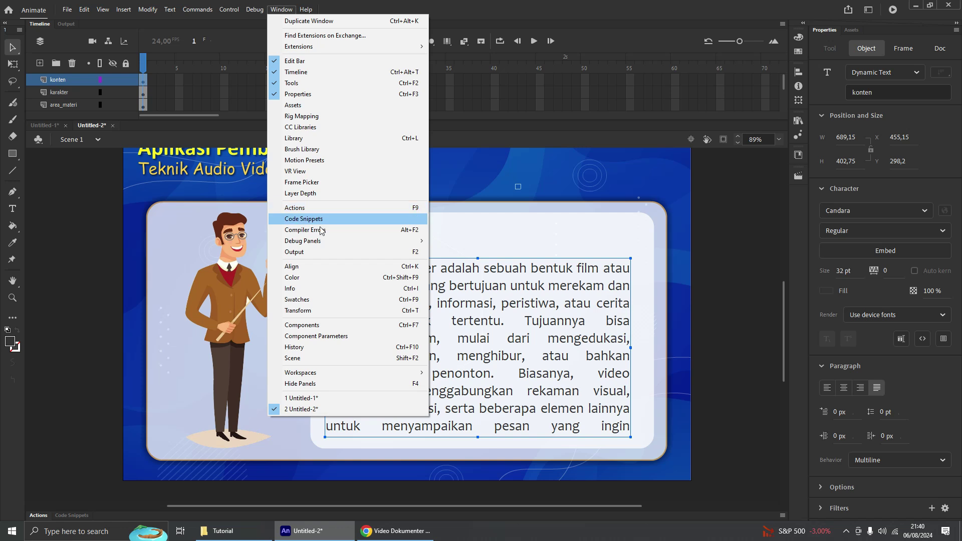
left_click(332, 325)
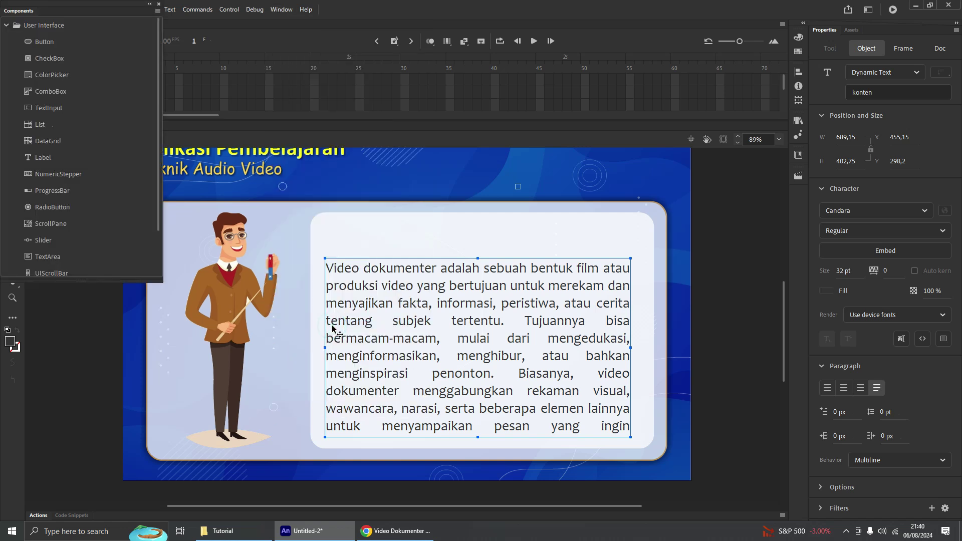
left_click(6, 26)
left_click(6, 26)
left_click(6, 26)
left_click_drag(82, 10, 490, 178)
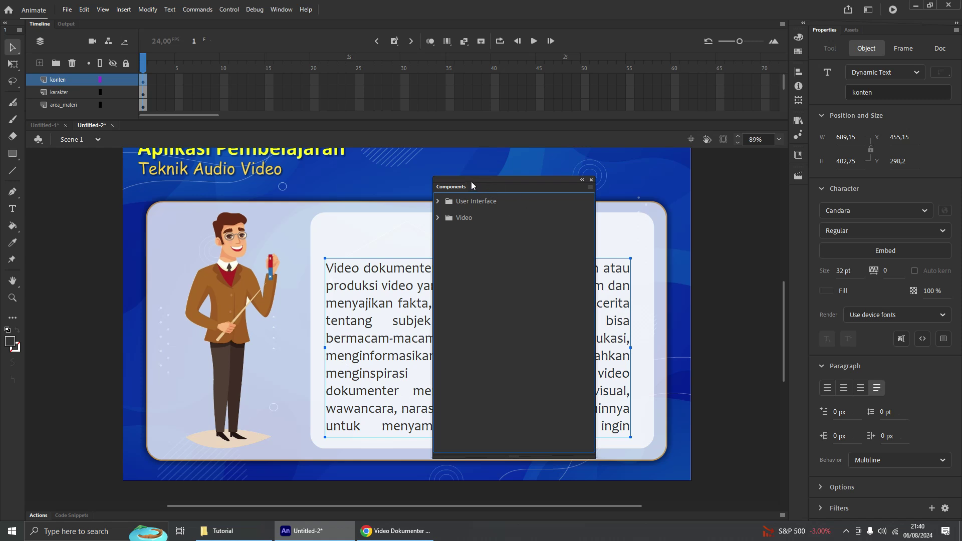
left_click_drag(470, 183, 802, 202)
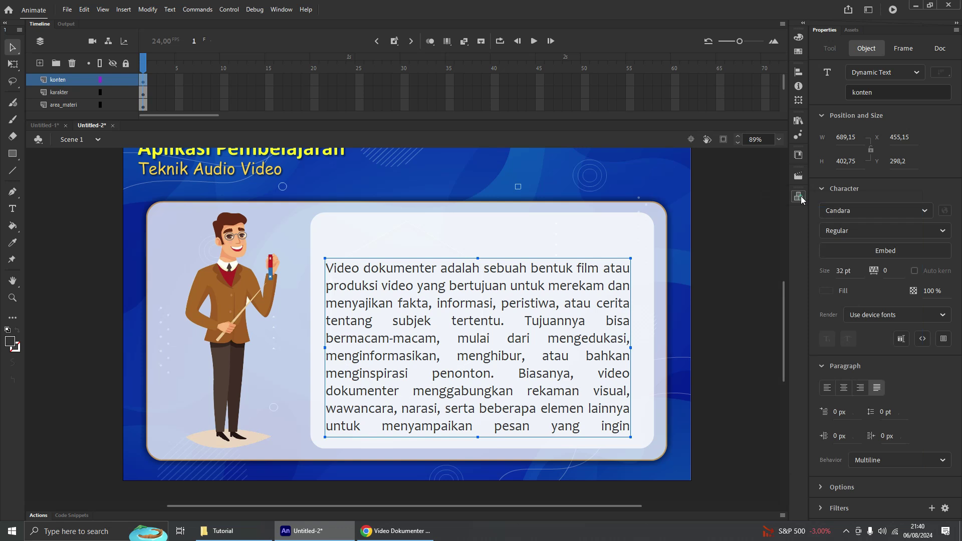
left_click(799, 199)
left_click(799, 199)
left_click(799, 198)
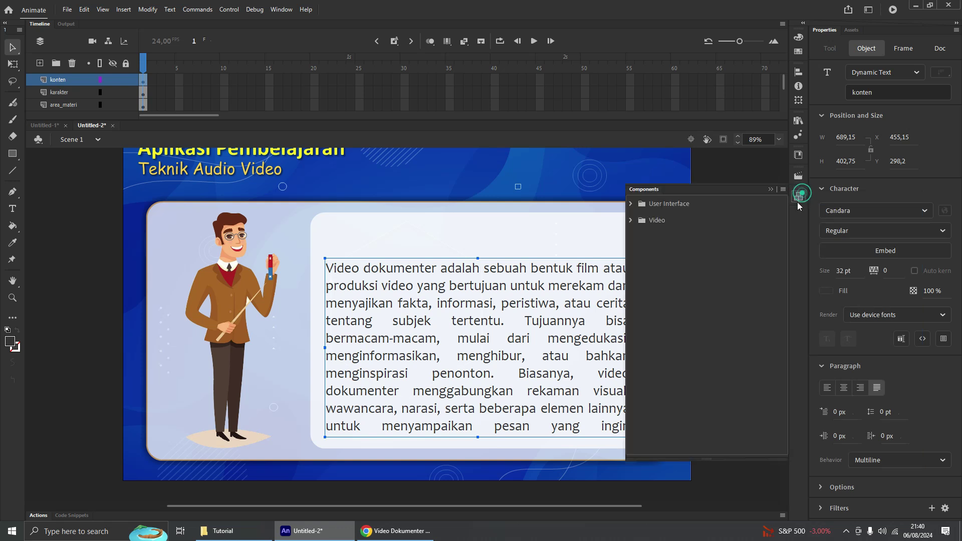
left_click(799, 199)
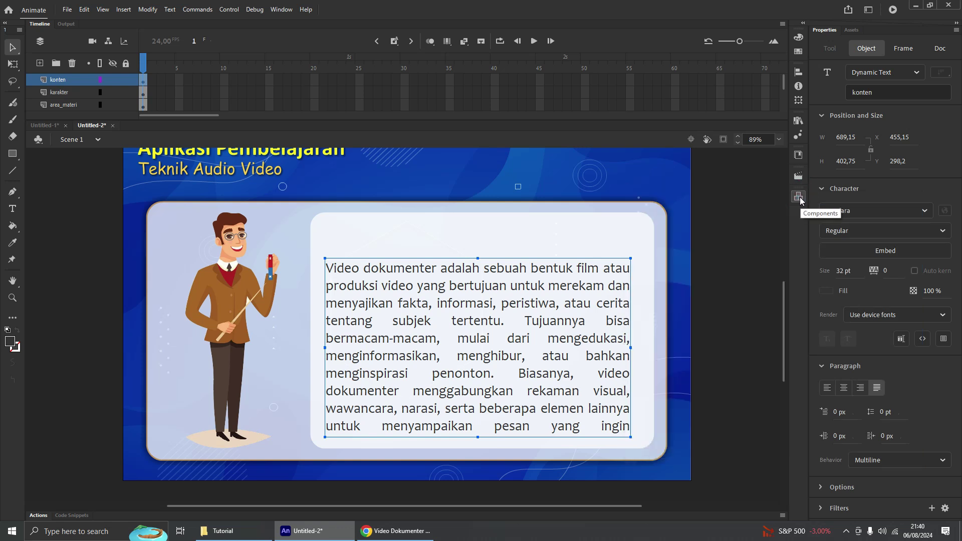
Show the Component Parameters panel, dock it below Components in the icon strip, and make it taller
left_click(275, 11)
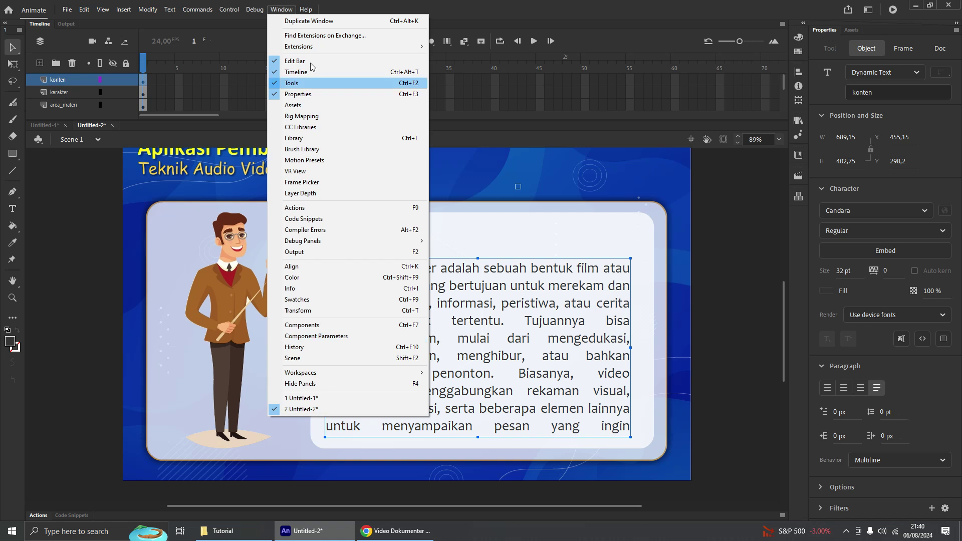
left_click(362, 341)
left_click_drag(423, 299, 800, 226)
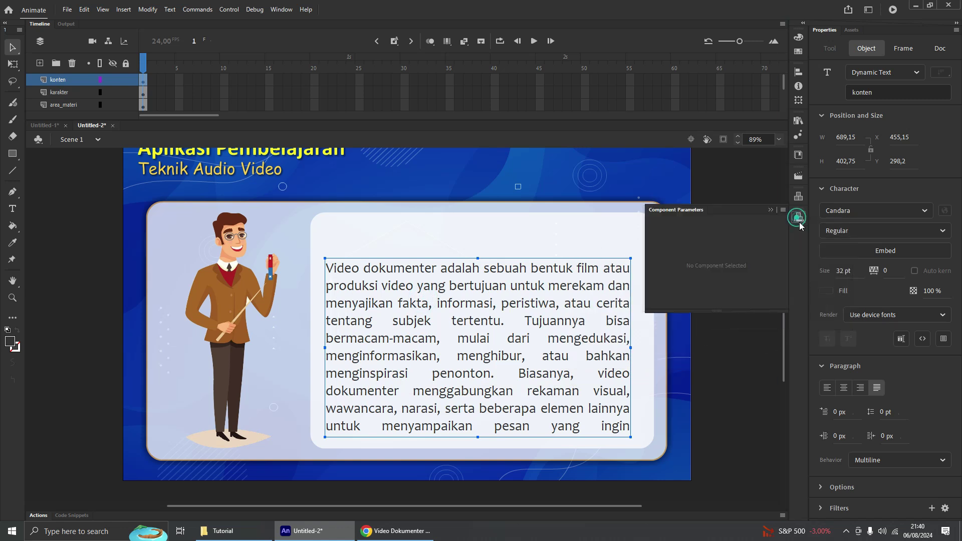
left_click(798, 218)
left_click(799, 217)
left_click_drag(716, 310, 716, 393)
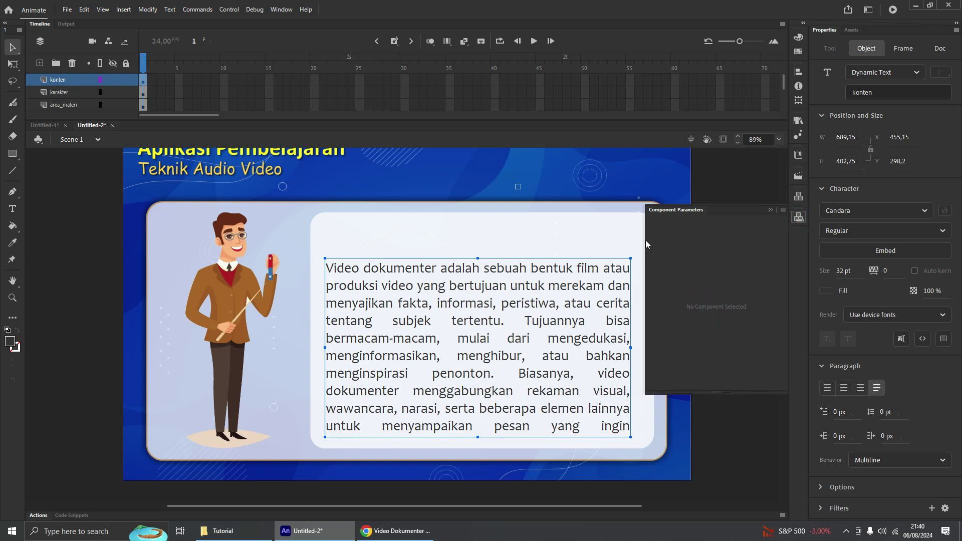
left_click(797, 218)
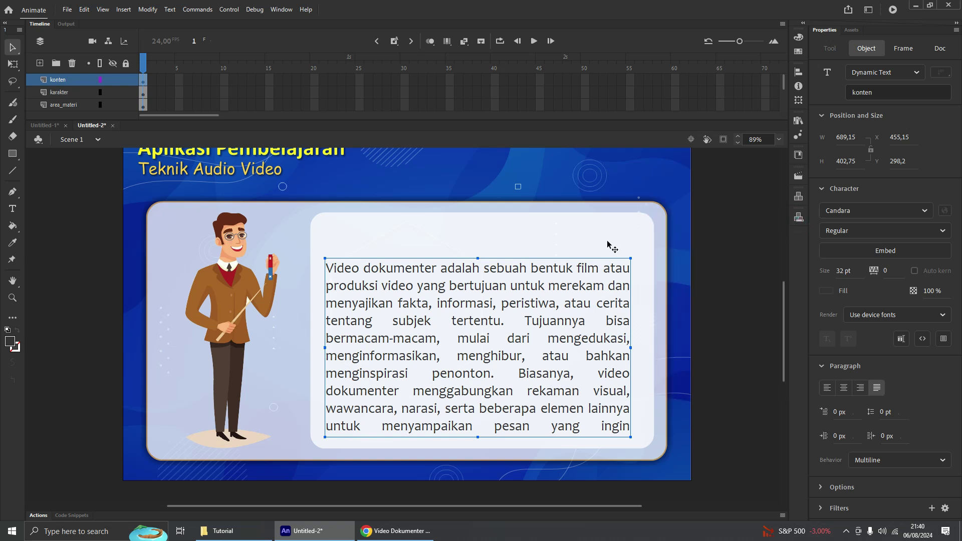
Attach a UIScrollBar component from the User Interface category to the right edge of the konten text field
left_click(798, 198)
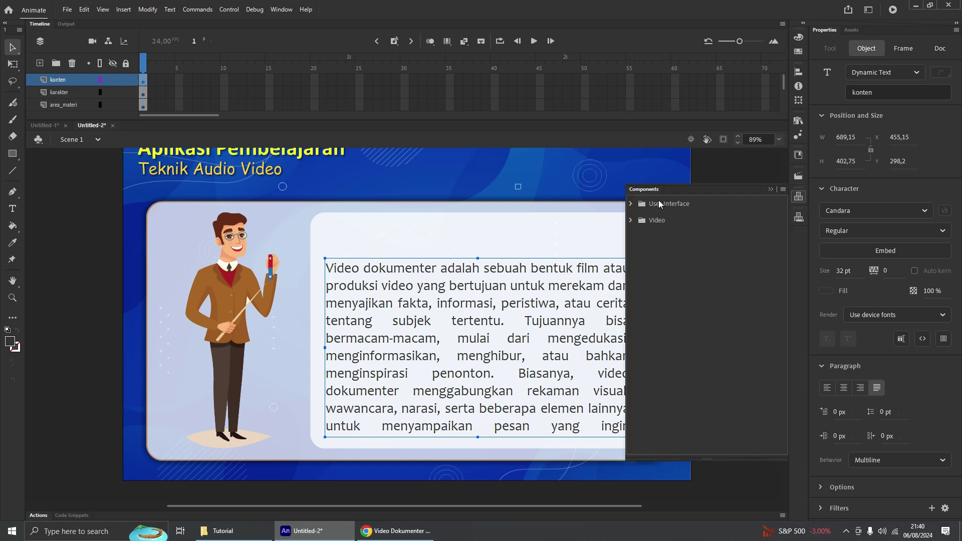
left_click(630, 204)
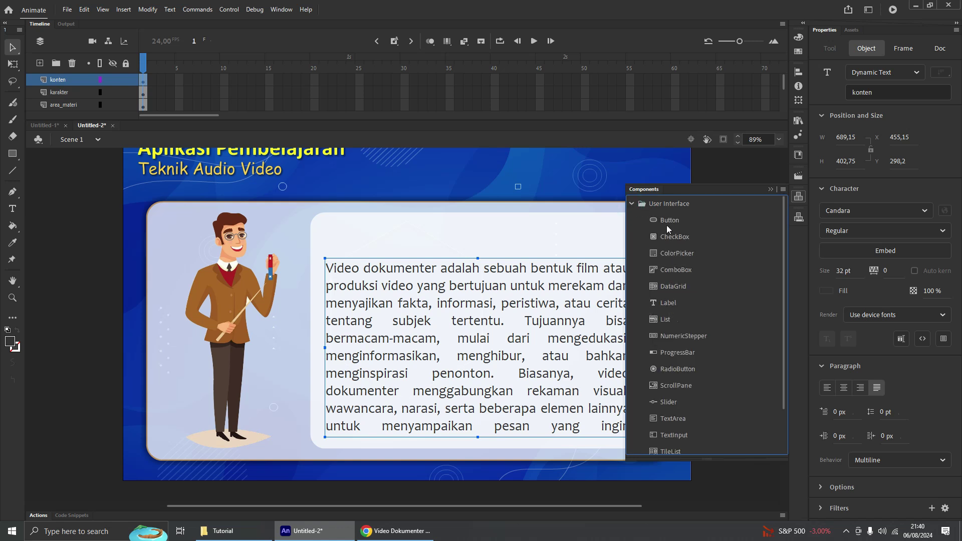
scroll(661, 363, "down", 2)
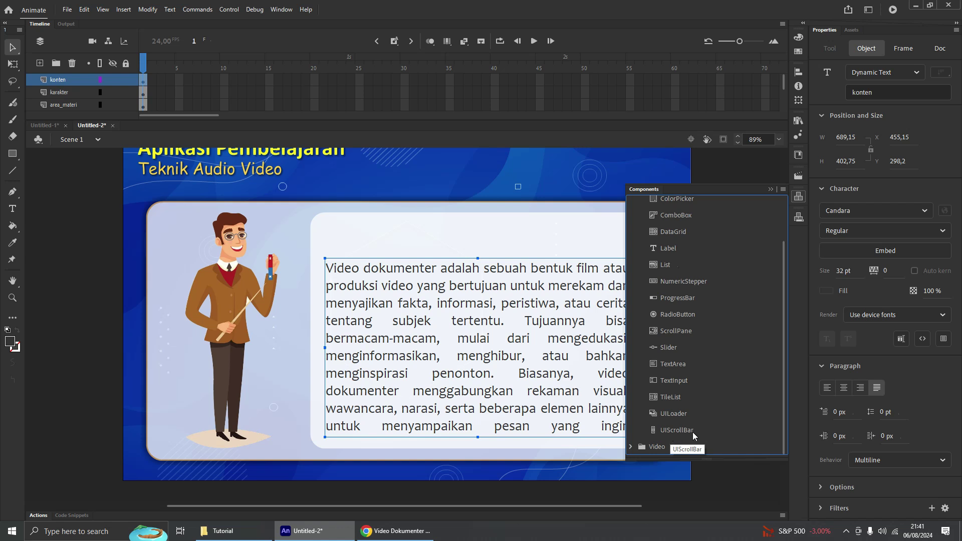
left_click_drag(675, 429, 581, 399)
left_click_drag(588, 400, 568, 390)
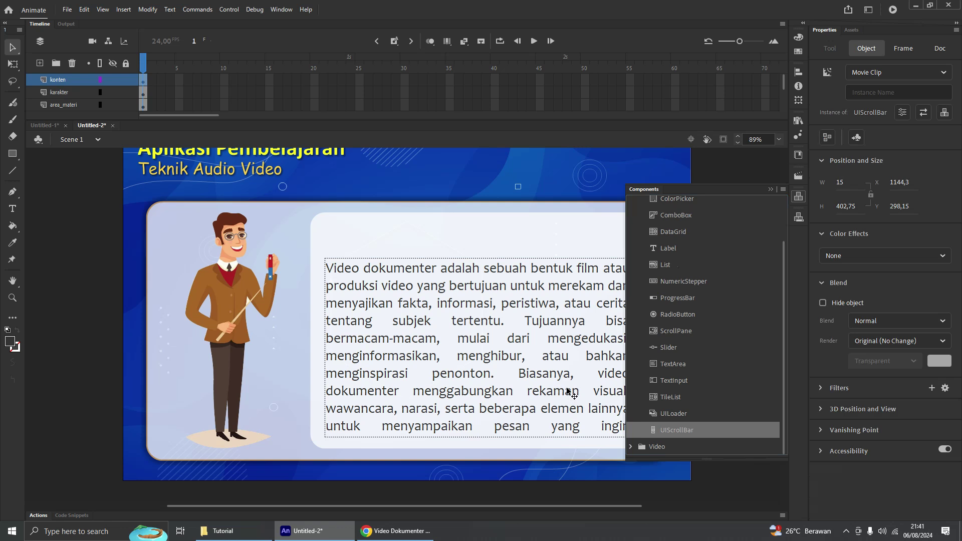
left_click(799, 199)
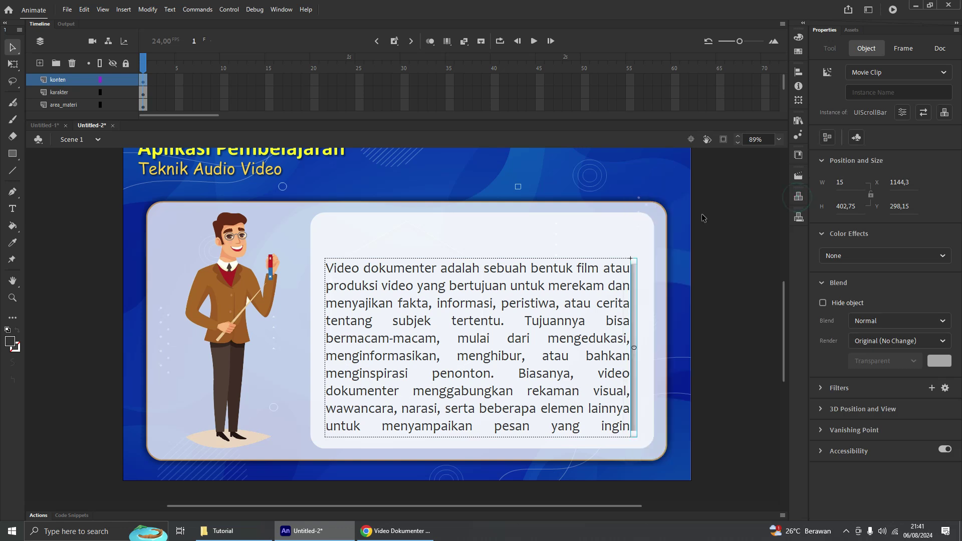
Compare the scrollbar's scroll target with the text field's instance name, and keep the scrollbar's direction set to vertical
left_click(730, 288)
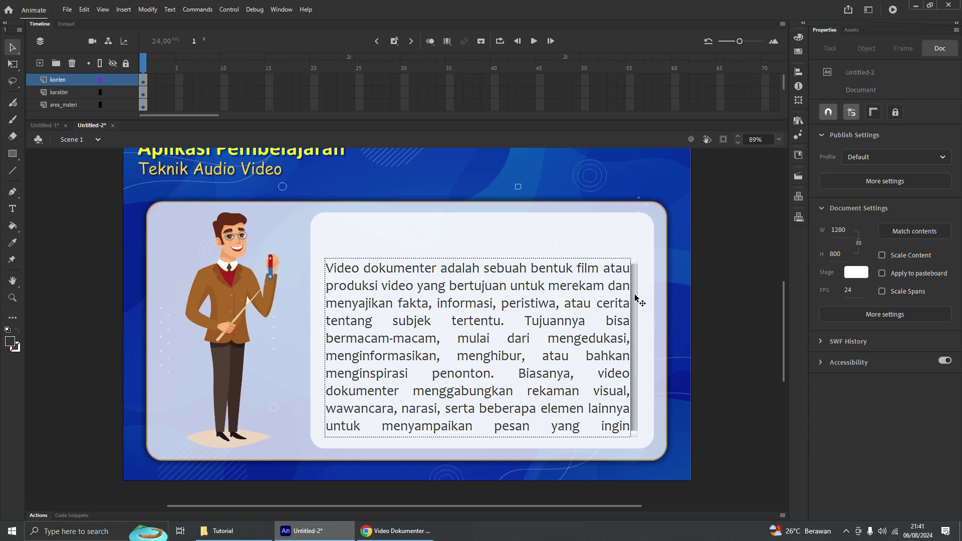
left_click(635, 299)
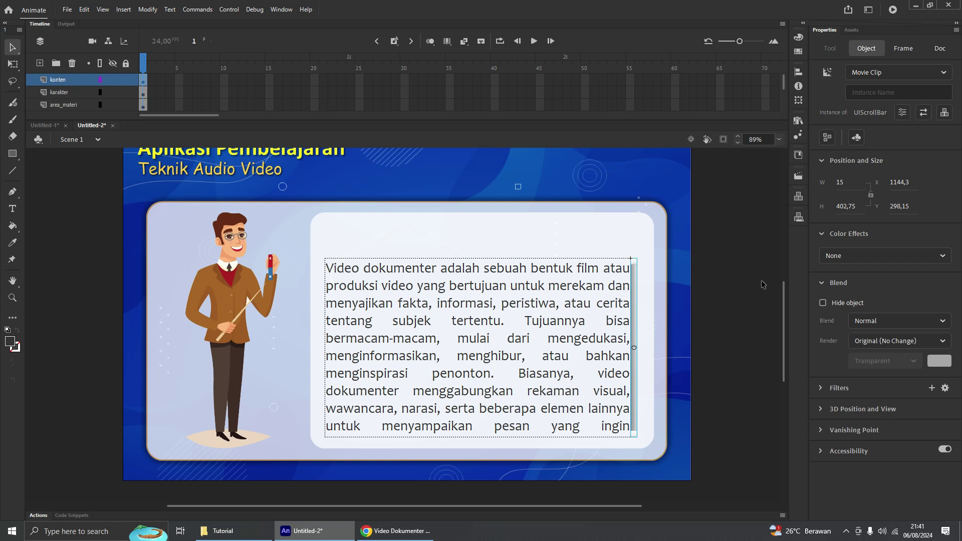
left_click(799, 219)
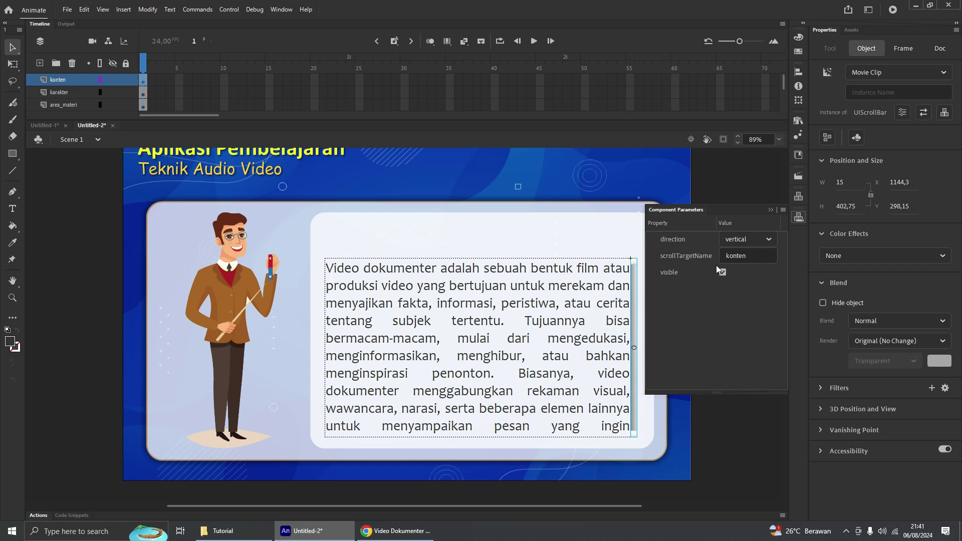
left_click(487, 288)
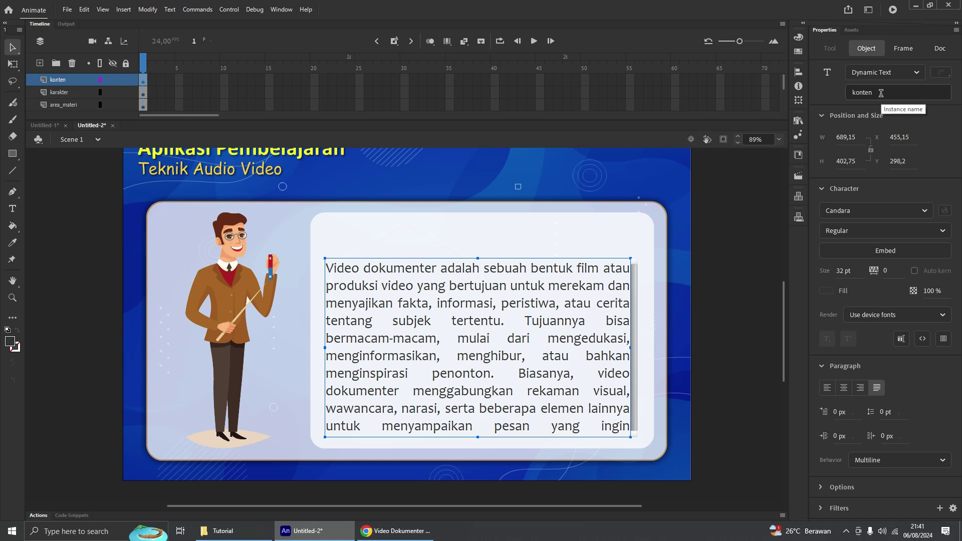
left_click(634, 285)
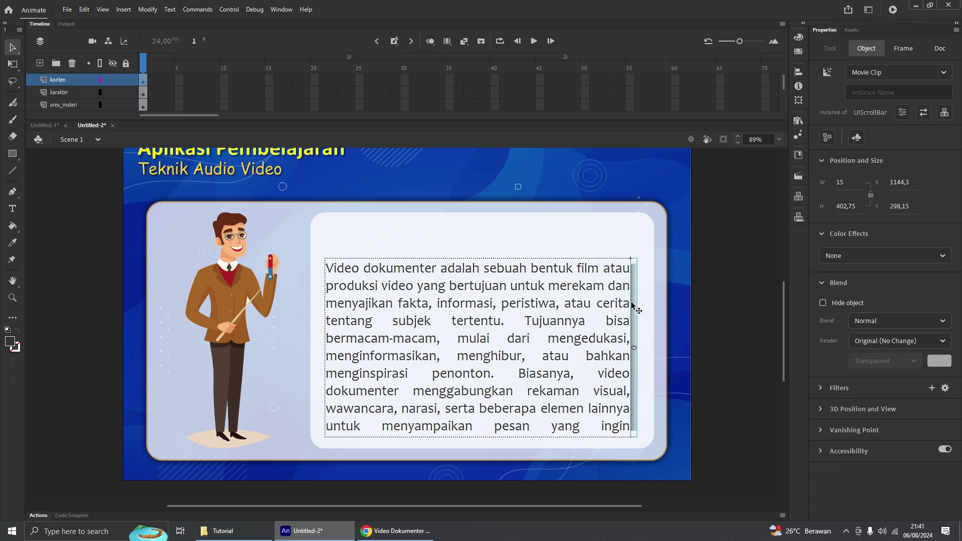
left_click(803, 218)
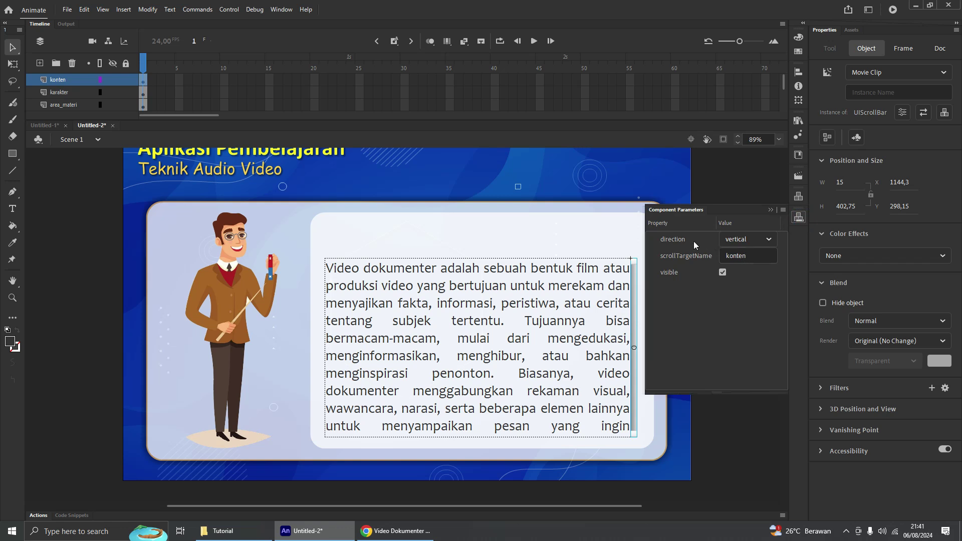
left_click(767, 241)
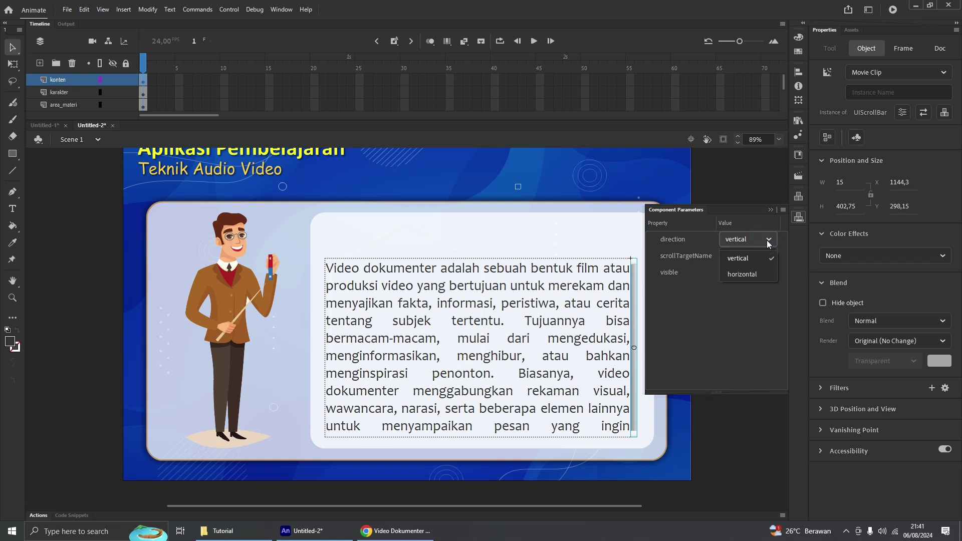
left_click(752, 258)
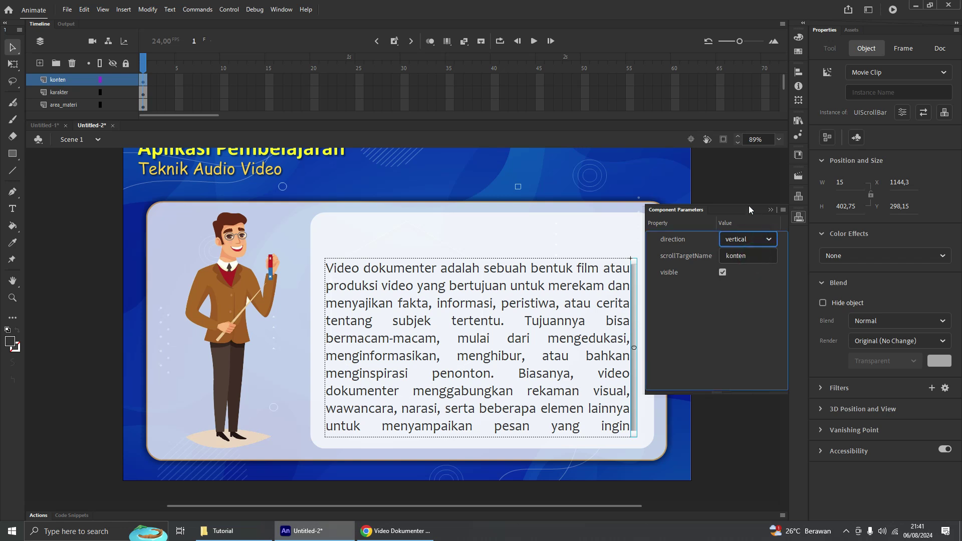
left_click(800, 220)
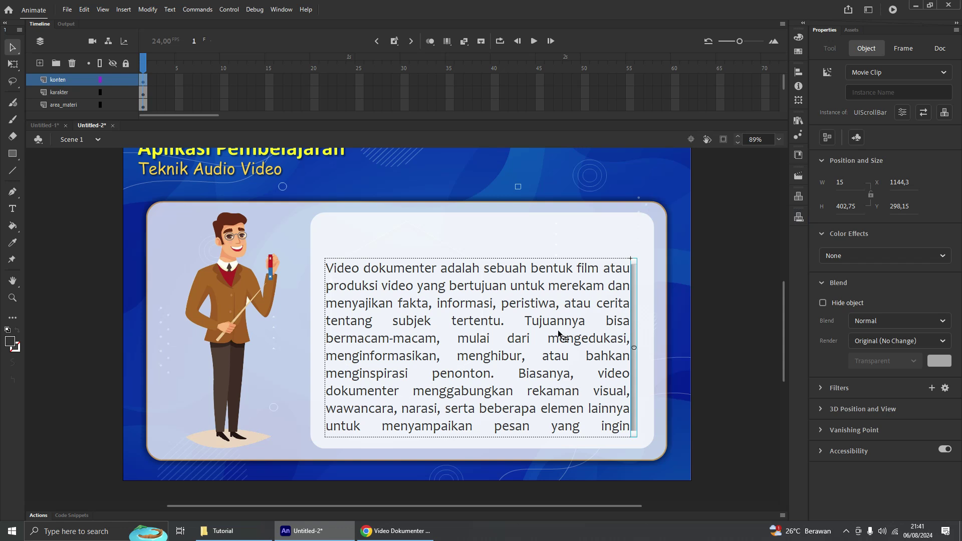
Test the movie, scroll through the text to try out the scrollbar, and close the preview
key("ctrl+Return")
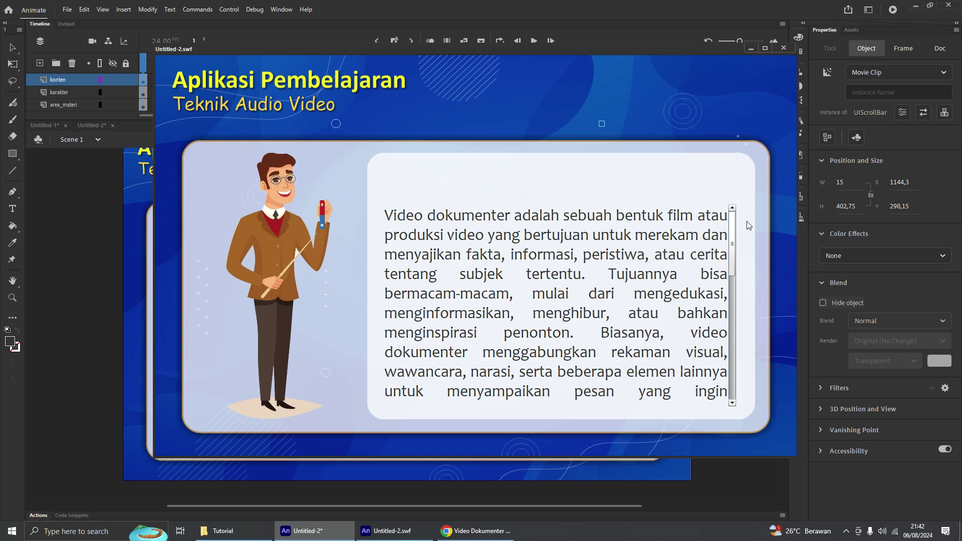
scroll(650, 281, "down", 2)
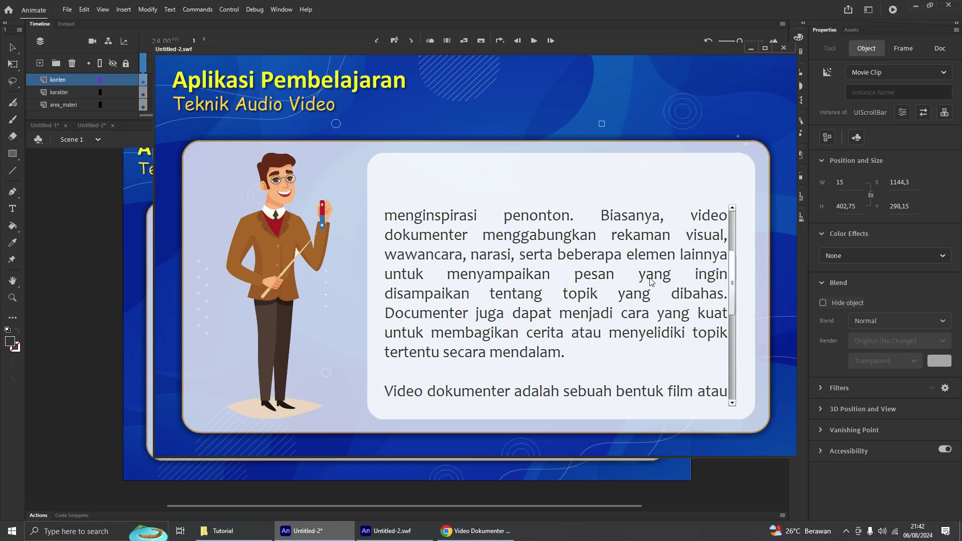
scroll(651, 282, "up", 2)
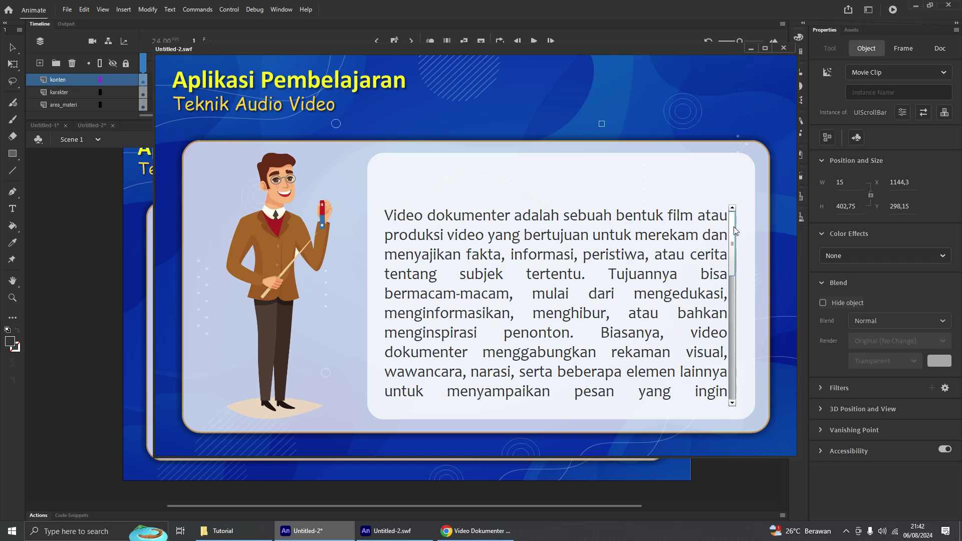
left_click_drag(733, 231, 579, 211)
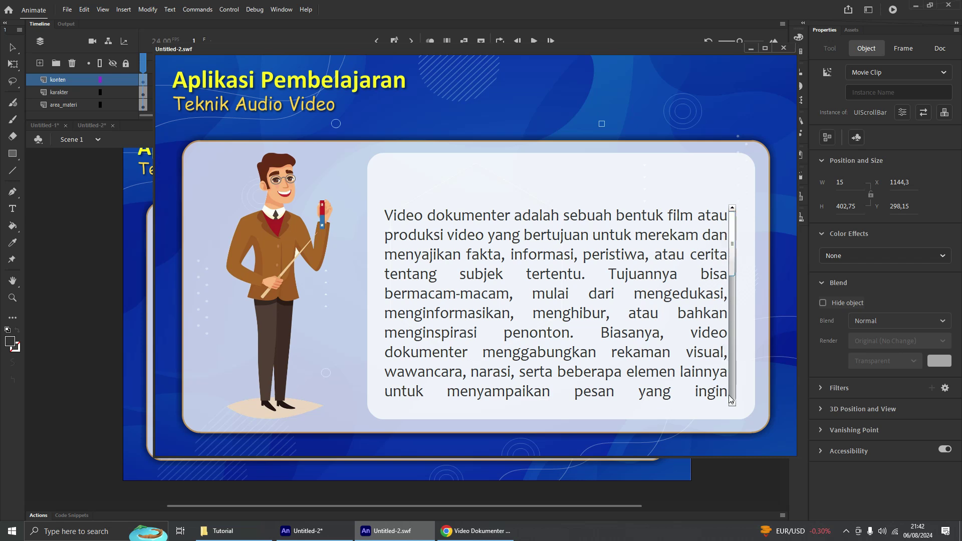
left_click(783, 47)
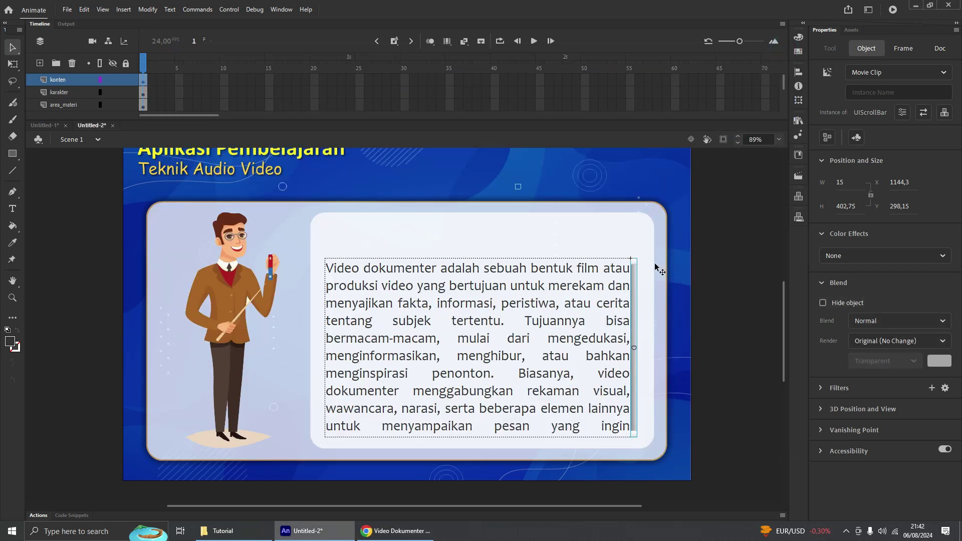
Shift the konten text field and its scrollbar about 11.5 px to the right, and widen the field leftward to about 697.5 px
left_click(593, 290)
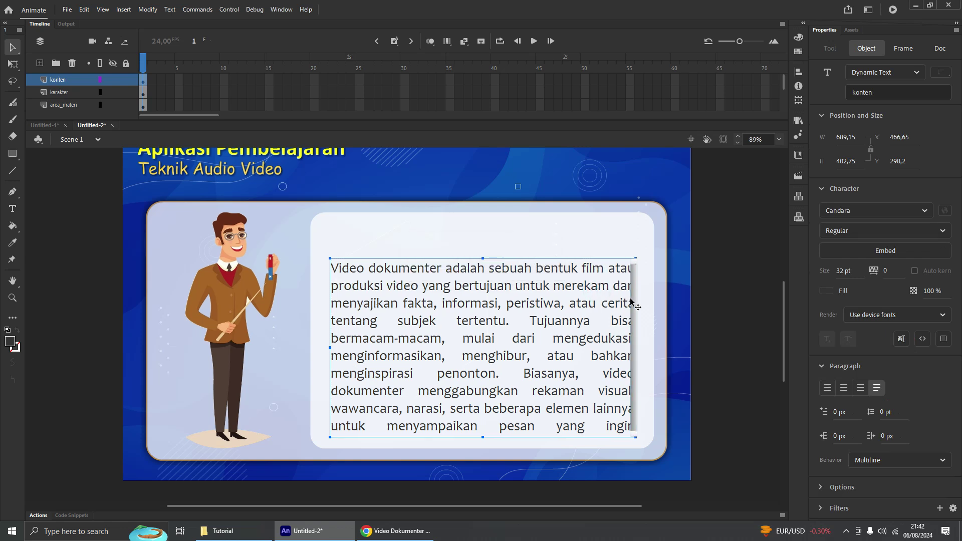
left_click_drag(632, 300, 634, 303)
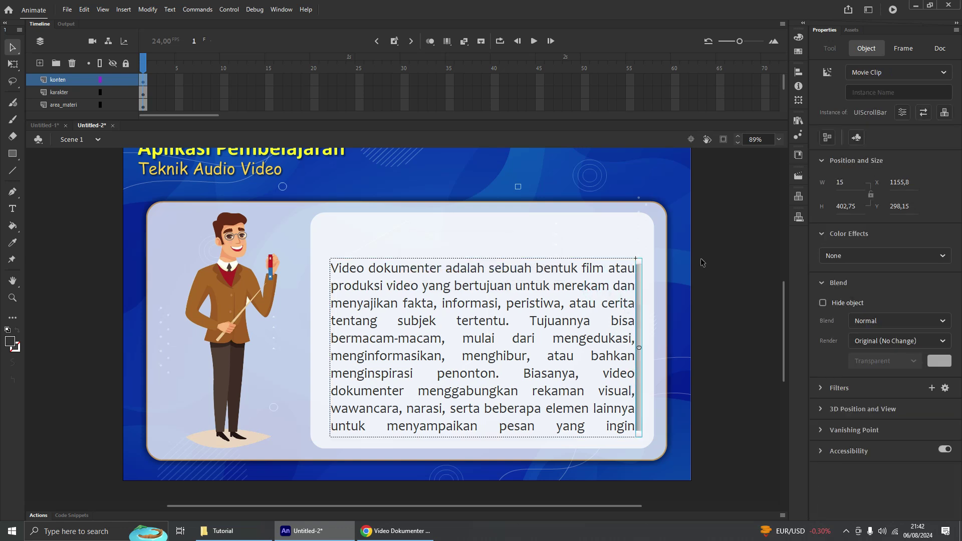
left_click(799, 218)
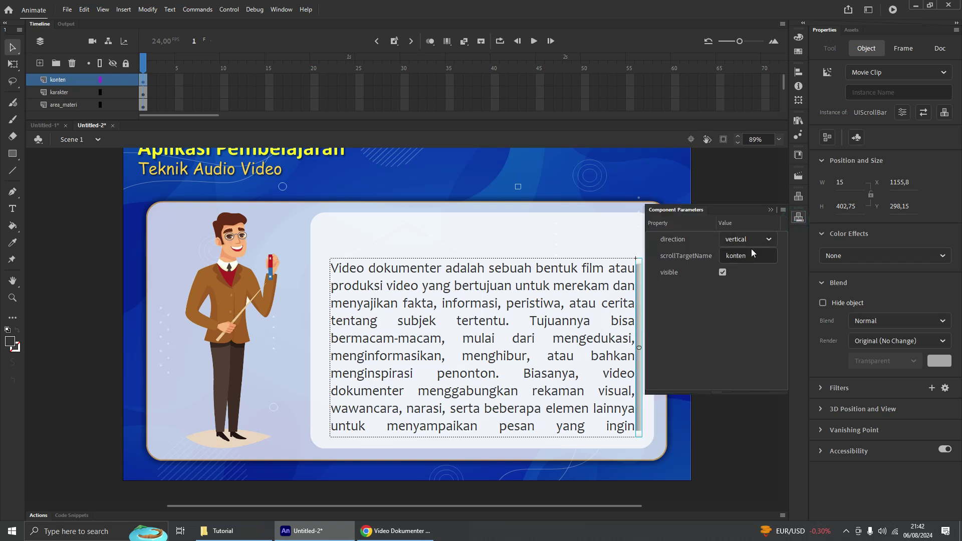
left_click(799, 218)
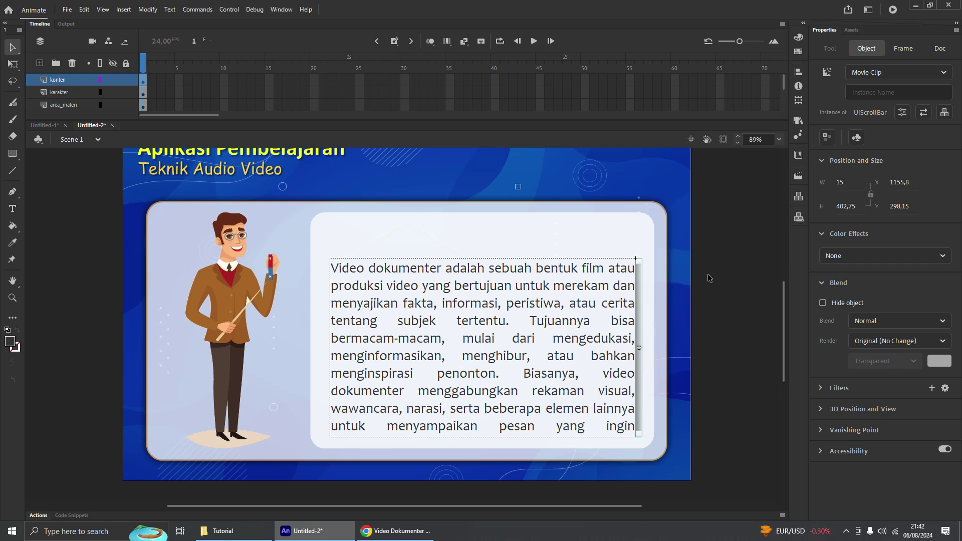
left_click(344, 289)
left_click_drag(331, 347, 326, 347)
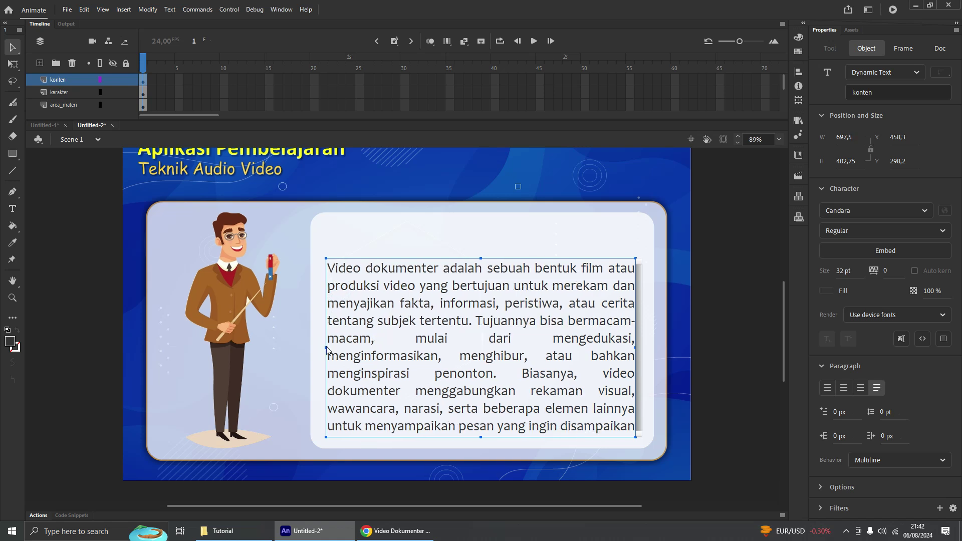